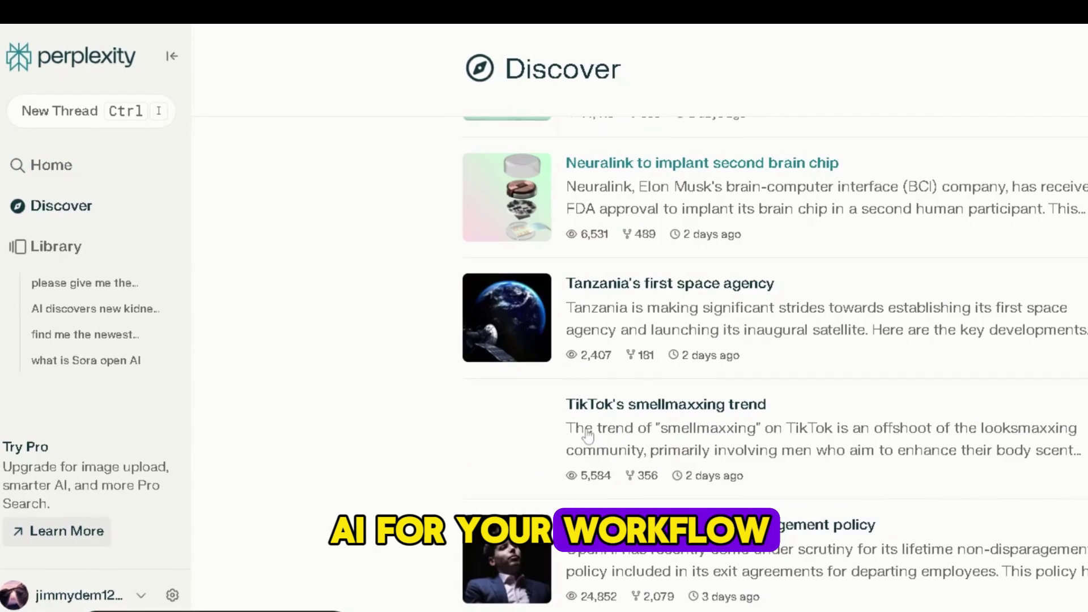
Step: Look at the Library of saved threads, return to the home page and open the search Focus options
{"action": "left_click", "coordinate": [67, 243]}
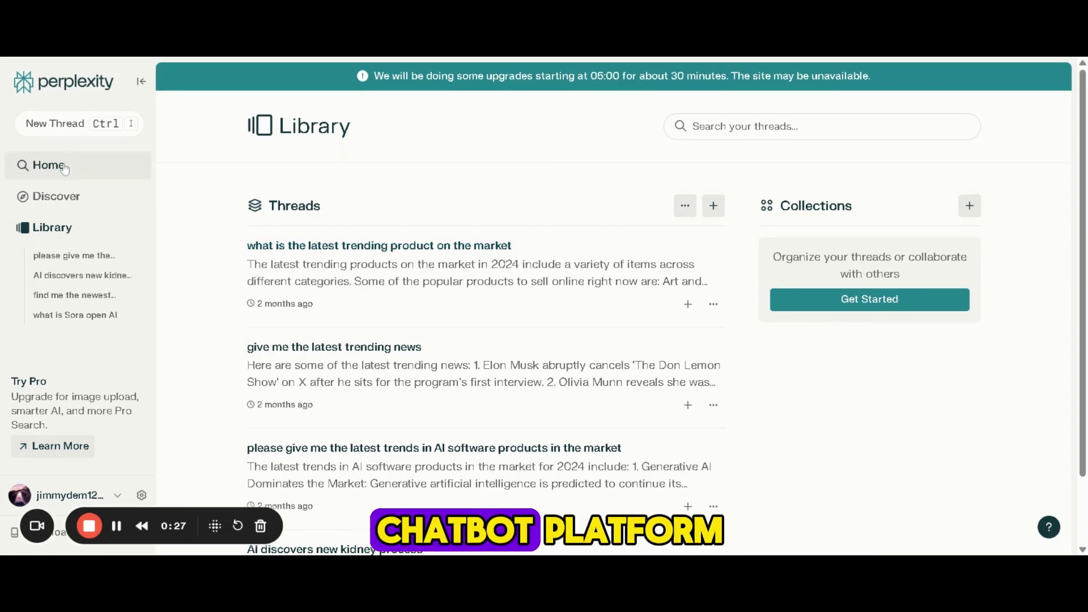
{"action": "left_click", "coordinate": [65, 166]}
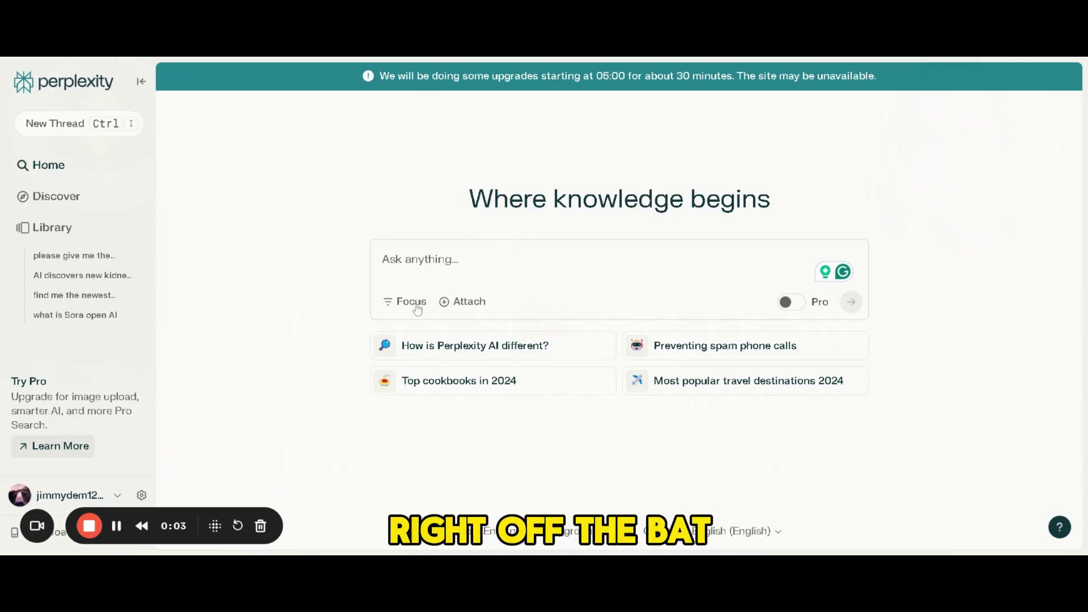
{"action": "left_click", "coordinate": [411, 304]}
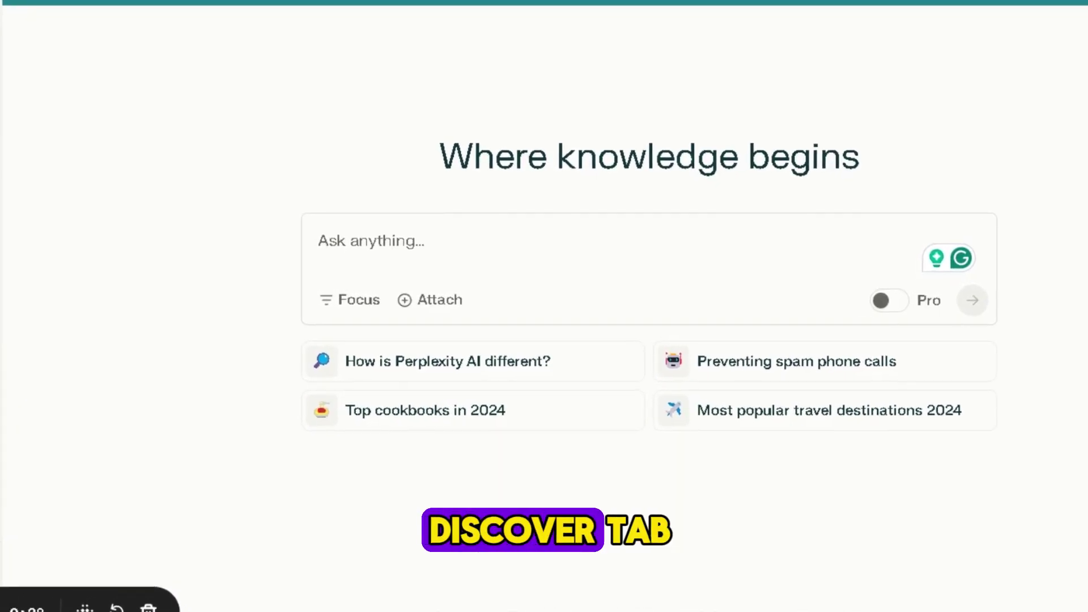
Step: Browse the news stories in the Discover feed
{"action": "scroll", "coordinate": [754, 422], "scroll_direction": "down", "scroll_amount": 10}
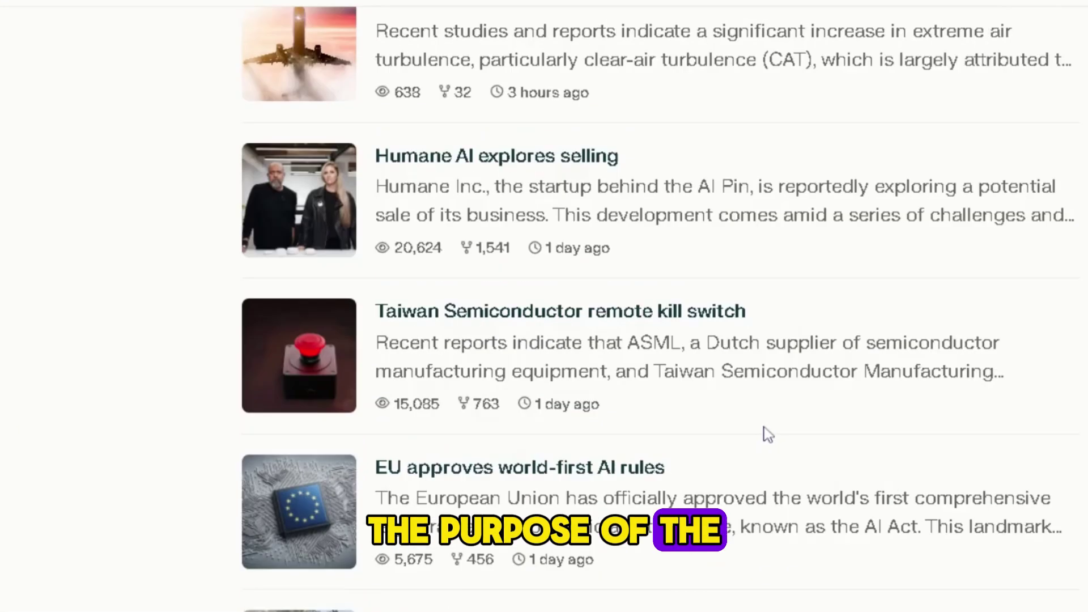
{"action": "scroll", "coordinate": [767, 435], "scroll_direction": "down", "scroll_amount": 10}
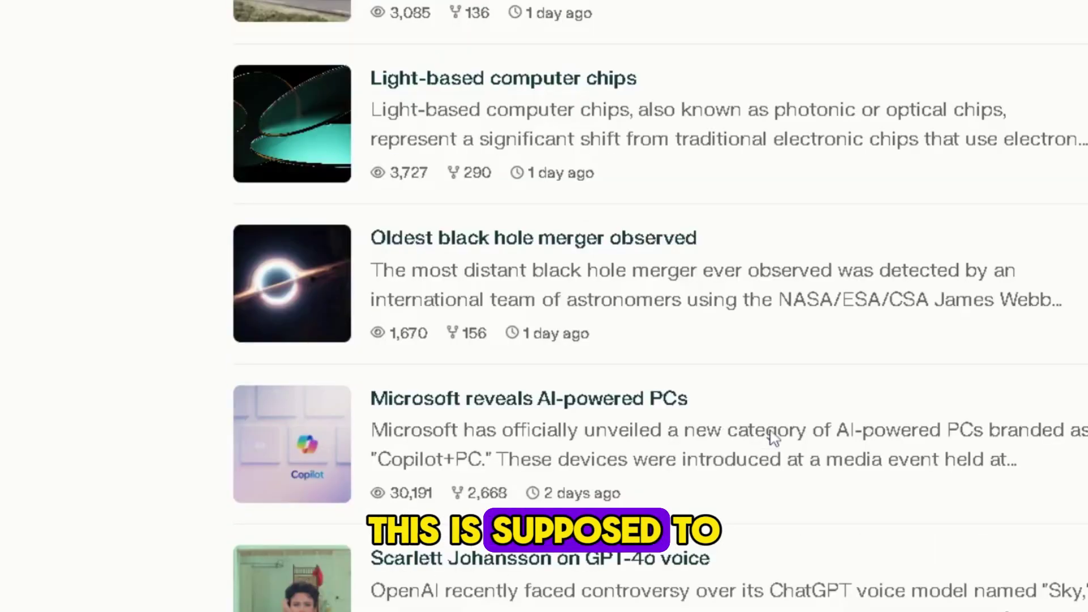
{"action": "scroll", "coordinate": [774, 438], "scroll_direction": "down", "scroll_amount": 12}
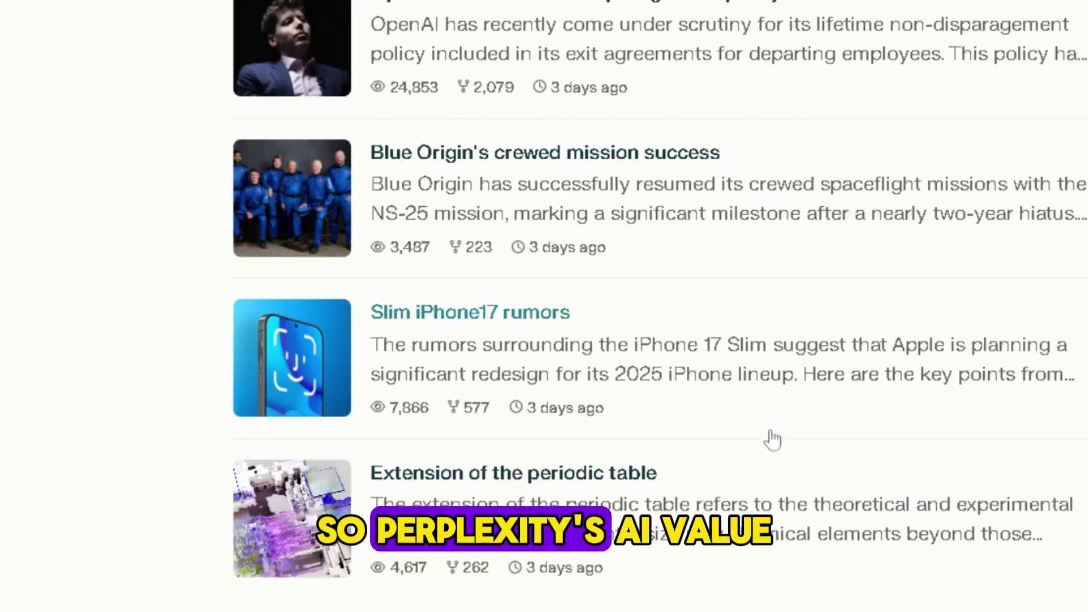
{"action": "scroll", "coordinate": [770, 440], "scroll_direction": "down", "scroll_amount": 2}
{"action": "scroll", "coordinate": [770, 440], "scroll_direction": "up", "scroll_amount": 4}
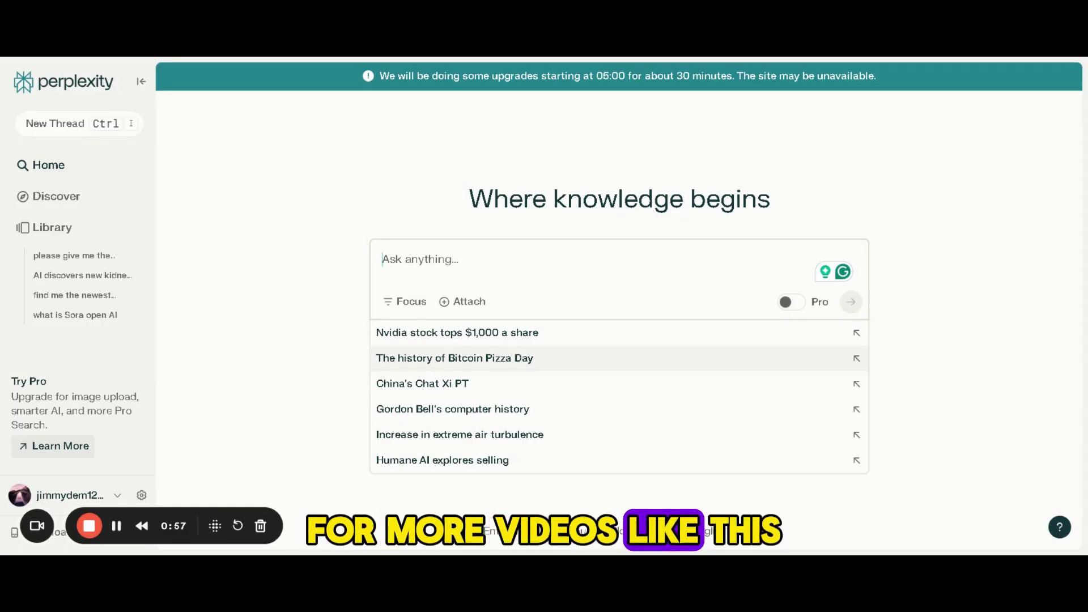
Step: Ask the question "When will GTA 6 be released" in a new thread
{"action": "type", "text": "Wh"}
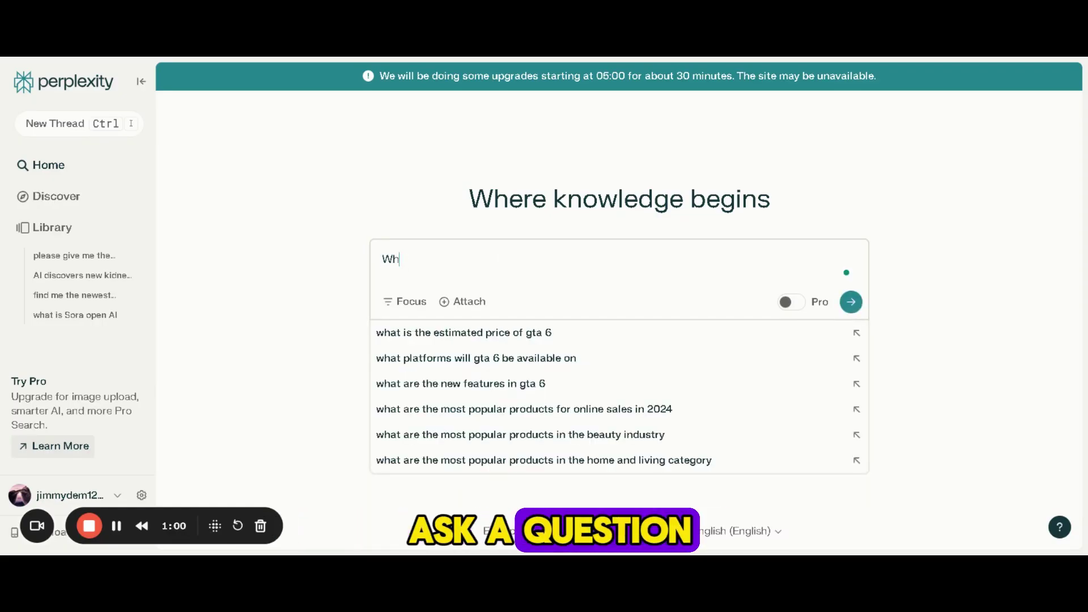
{"action": "type", "text": "en will GTA 6 be"}
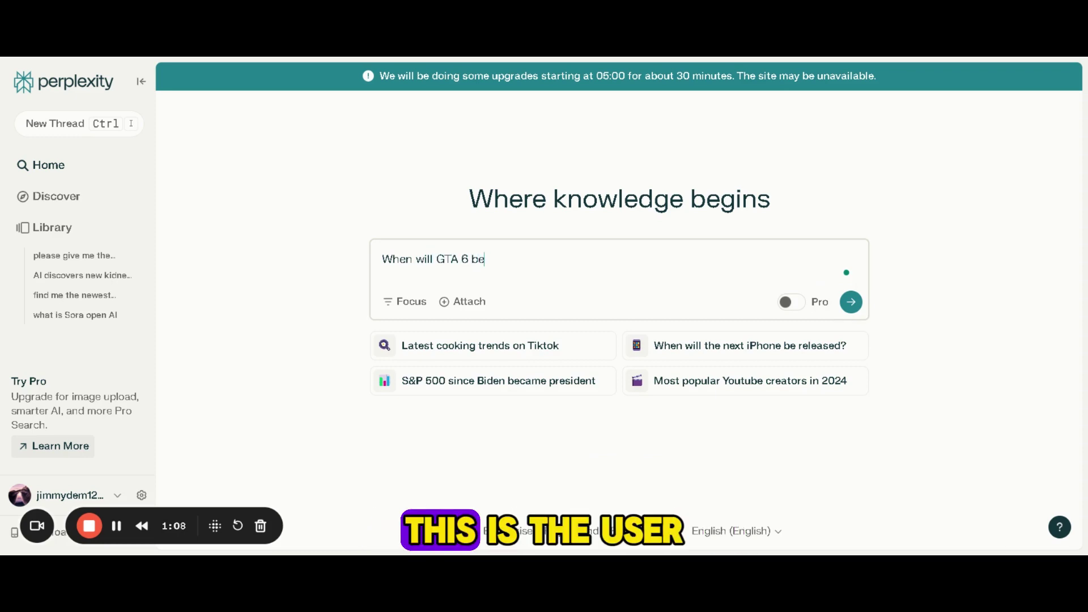
{"action": "type", "text": "rele"}
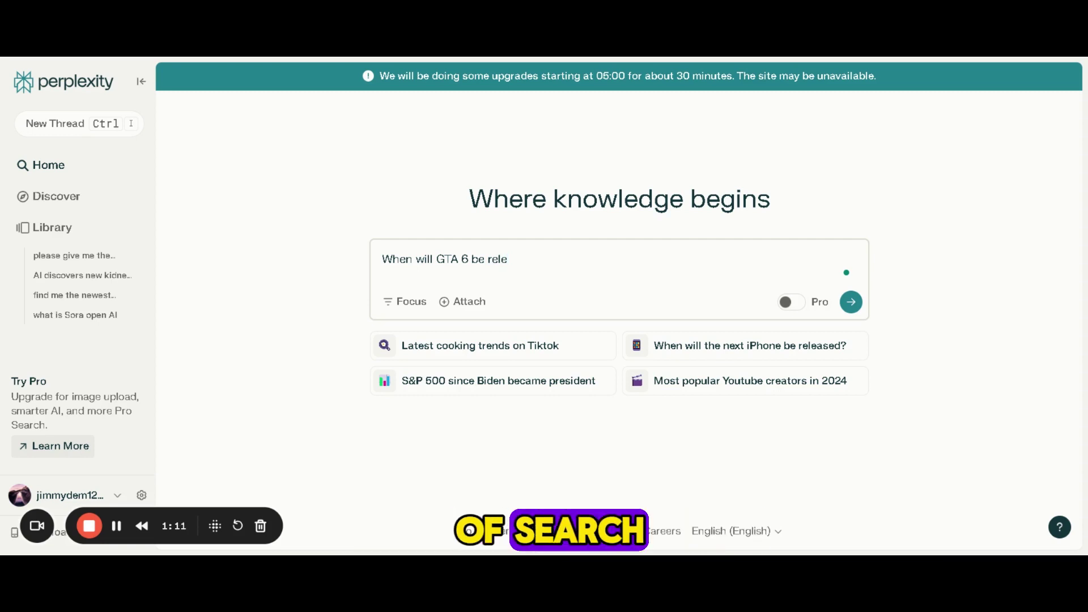
{"action": "type", "text": "ased"}
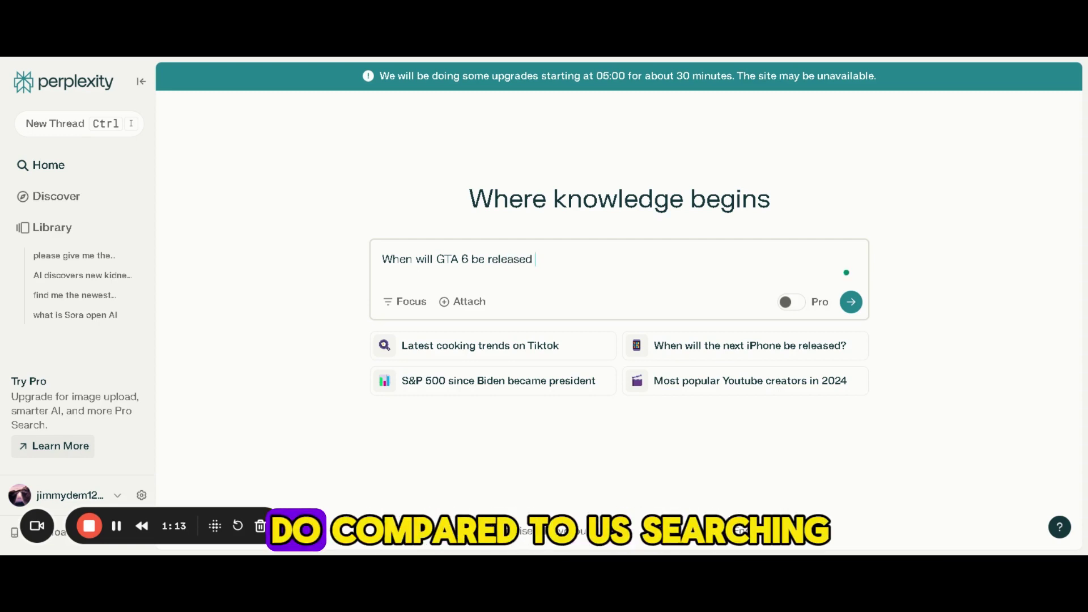
{"action": "left_click", "coordinate": [850, 303]}
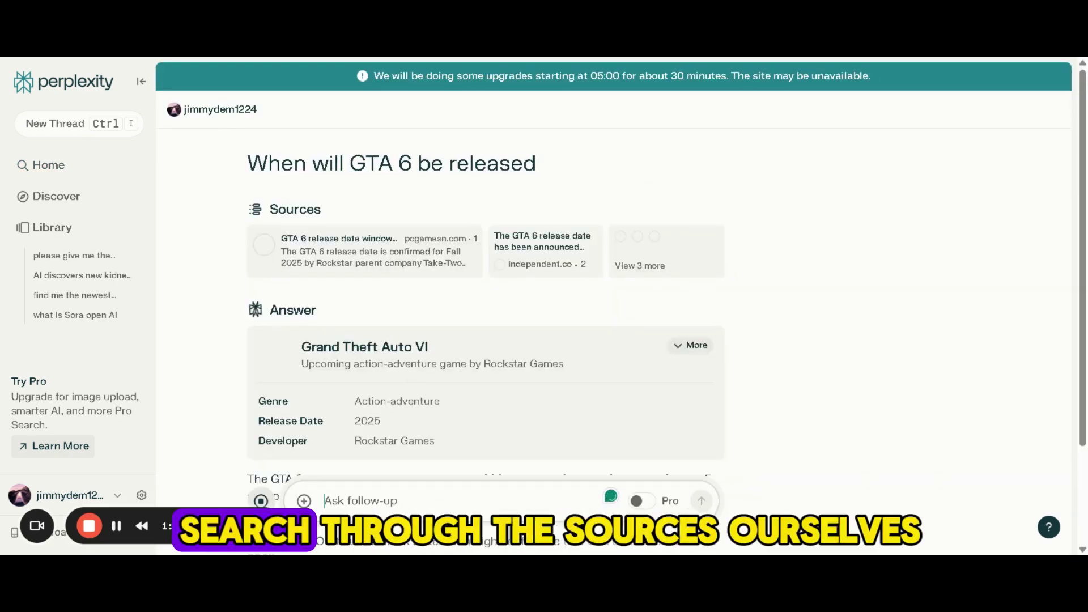
Step: Examine the GTA 6 answer's text and match its numbered citations to the listed sources
{"action": "scroll", "coordinate": [849, 305], "scroll_direction": "up", "scroll_amount": 2}
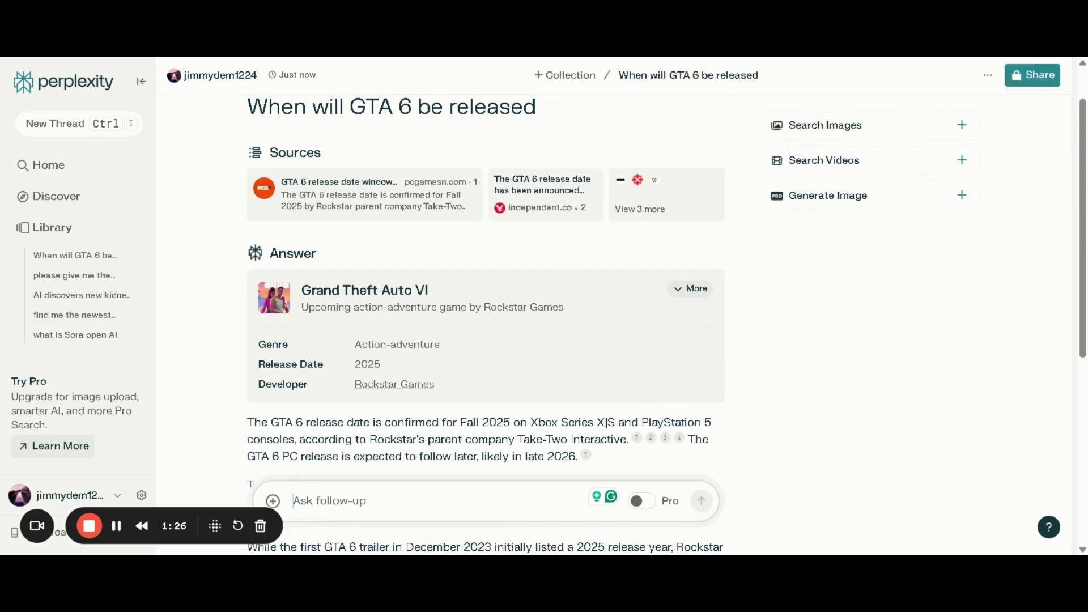
{"action": "scroll", "coordinate": [849, 306], "scroll_direction": "down", "scroll_amount": 4}
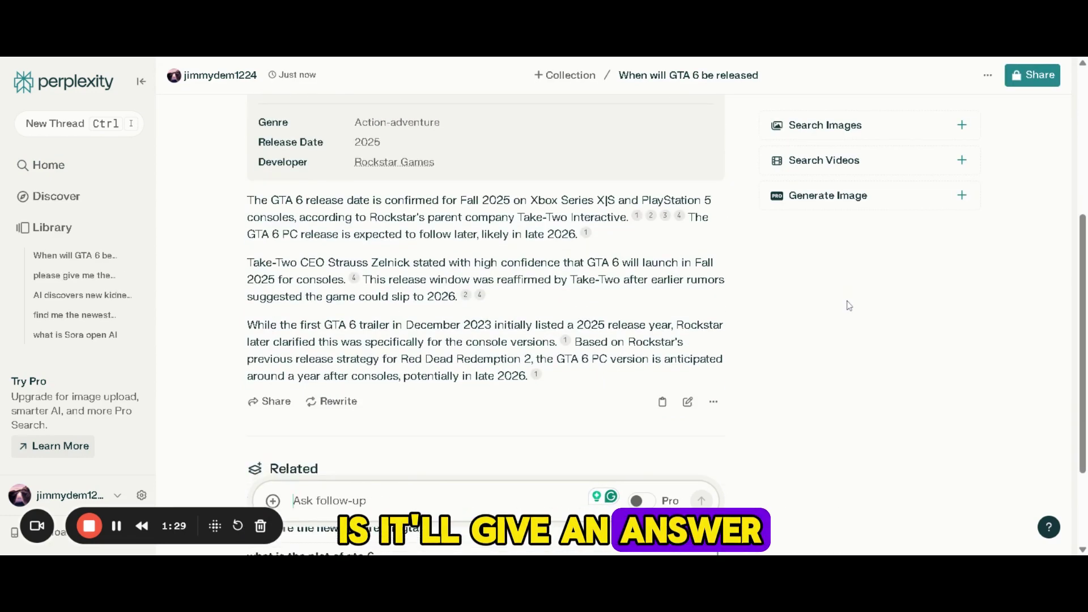
{"action": "scroll", "coordinate": [849, 307], "scroll_direction": "up", "scroll_amount": 4}
{"action": "scroll", "coordinate": [849, 312], "scroll_direction": "down", "scroll_amount": 3}
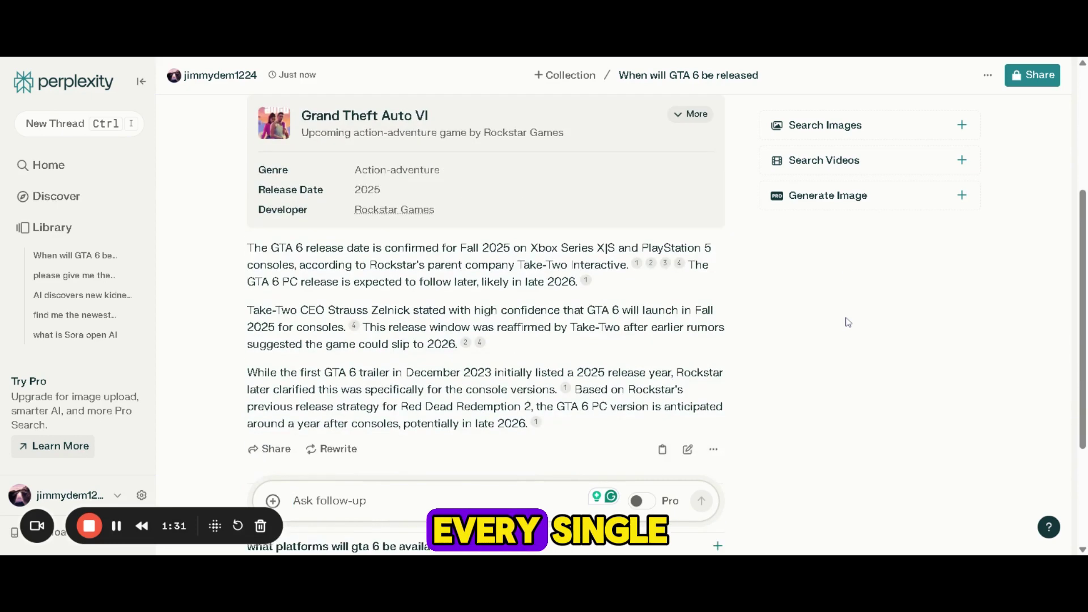
{"action": "scroll", "coordinate": [848, 322], "scroll_direction": "down", "scroll_amount": 1}
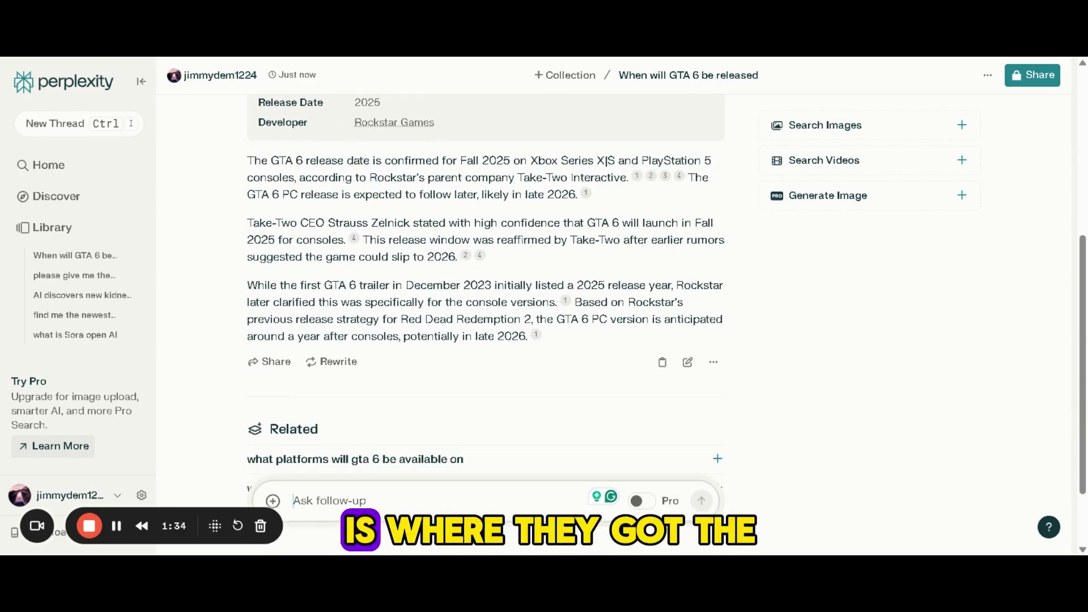
{"action": "scroll", "coordinate": [848, 320], "scroll_direction": "up", "scroll_amount": 3}
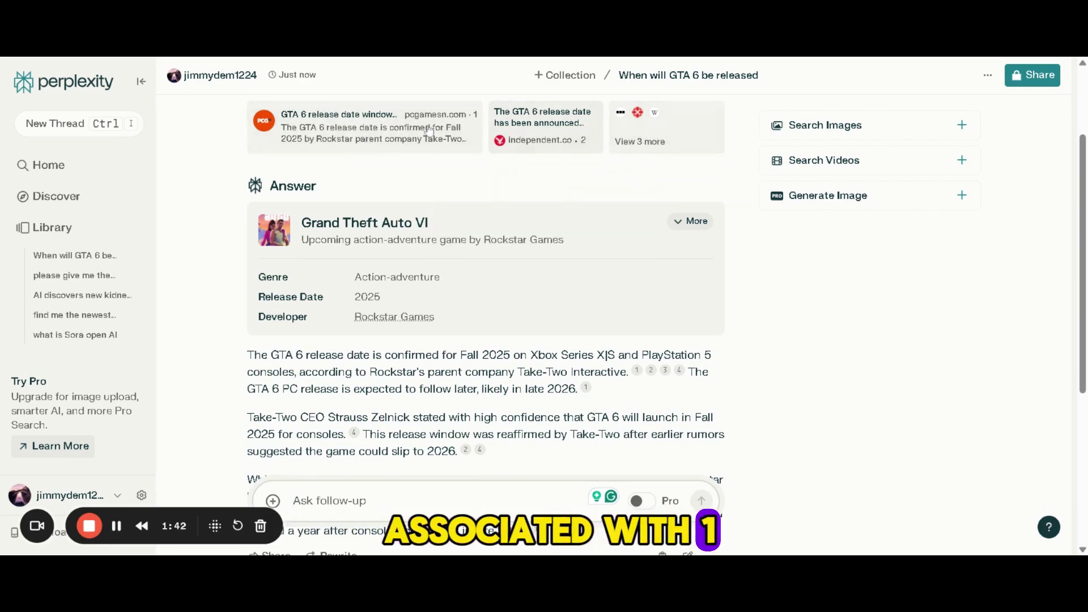
{"action": "mouse_move", "coordinate": [581, 136]}
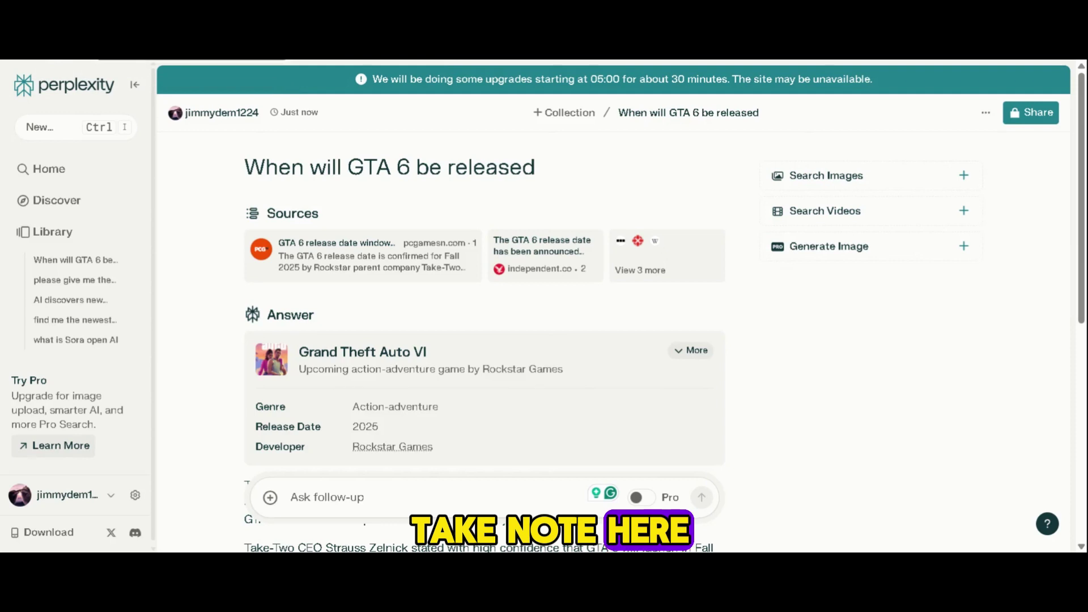
Step: Review the whole GTA 6 thread from its sources down to the related questions
{"action": "scroll", "coordinate": [437, 393], "scroll_direction": "down", "scroll_amount": 2}
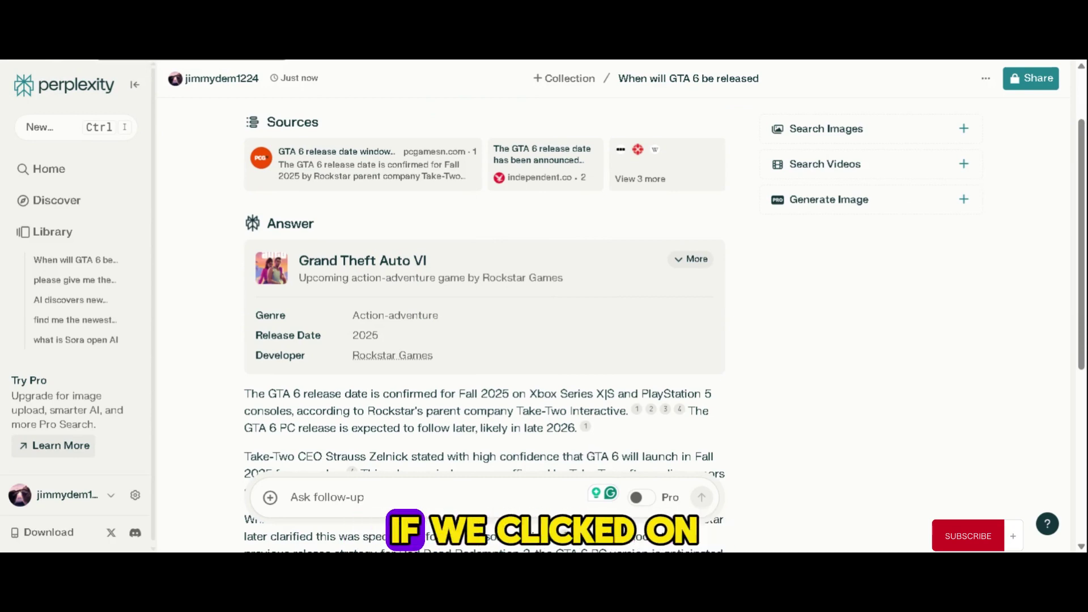
{"action": "scroll", "coordinate": [573, 406], "scroll_direction": "down", "scroll_amount": 3}
{"action": "scroll", "coordinate": [573, 406], "scroll_direction": "up", "scroll_amount": 5}
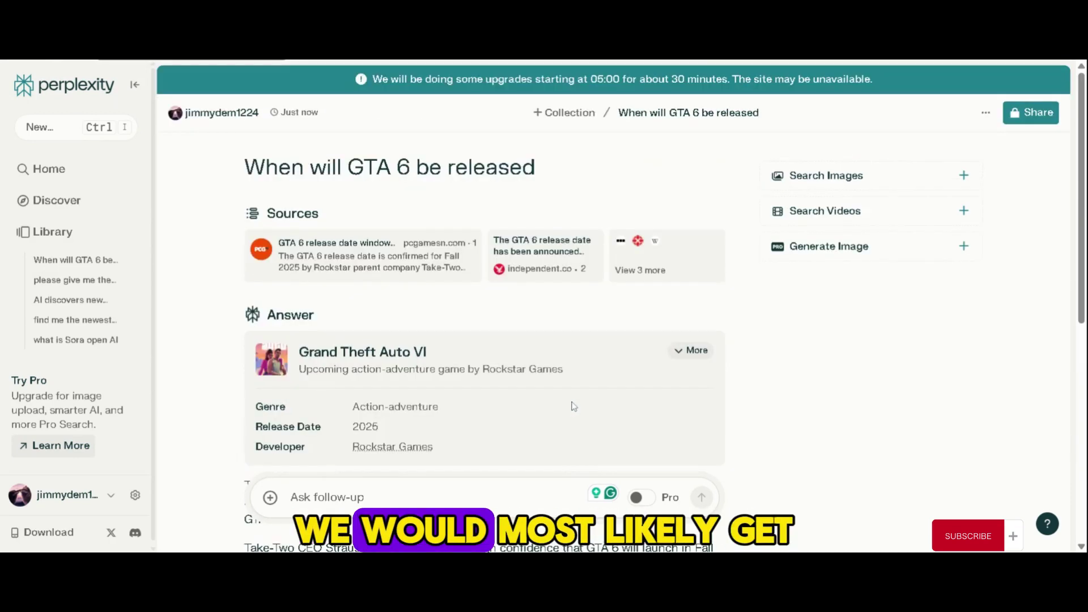
{"action": "scroll", "coordinate": [573, 406], "scroll_direction": "down", "scroll_amount": 8}
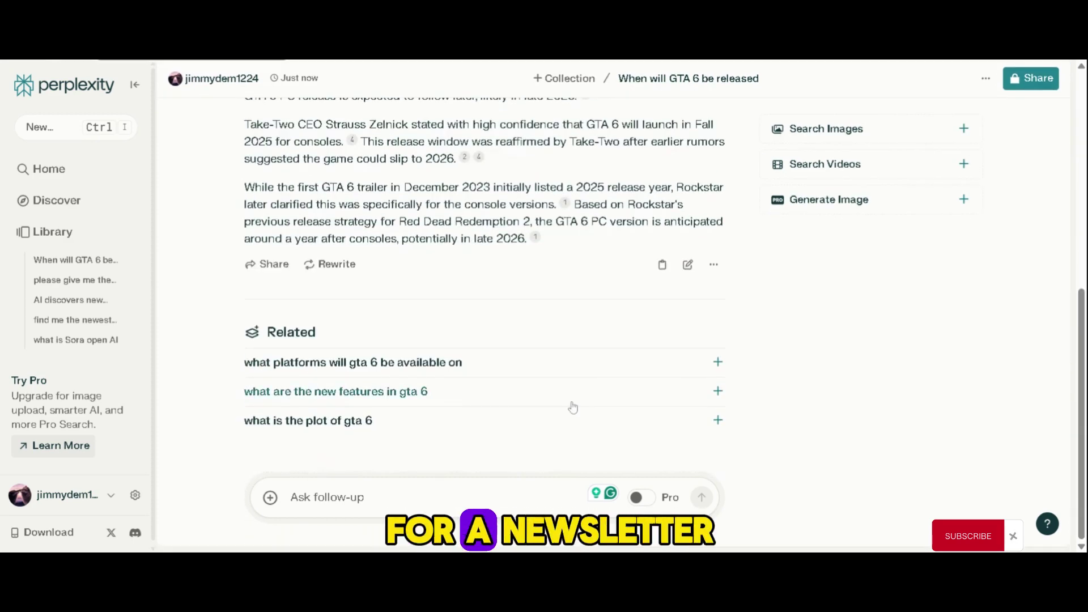
{"action": "scroll", "coordinate": [573, 406], "scroll_direction": "up", "scroll_amount": 5}
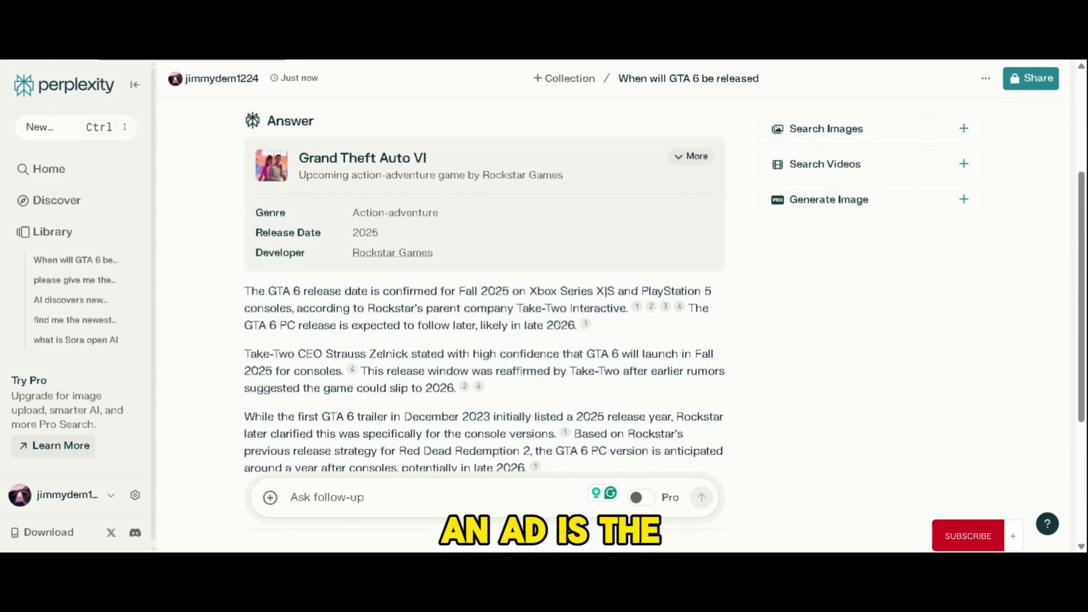
{"action": "scroll", "coordinate": [548, 338], "scroll_direction": "up", "scroll_amount": 4}
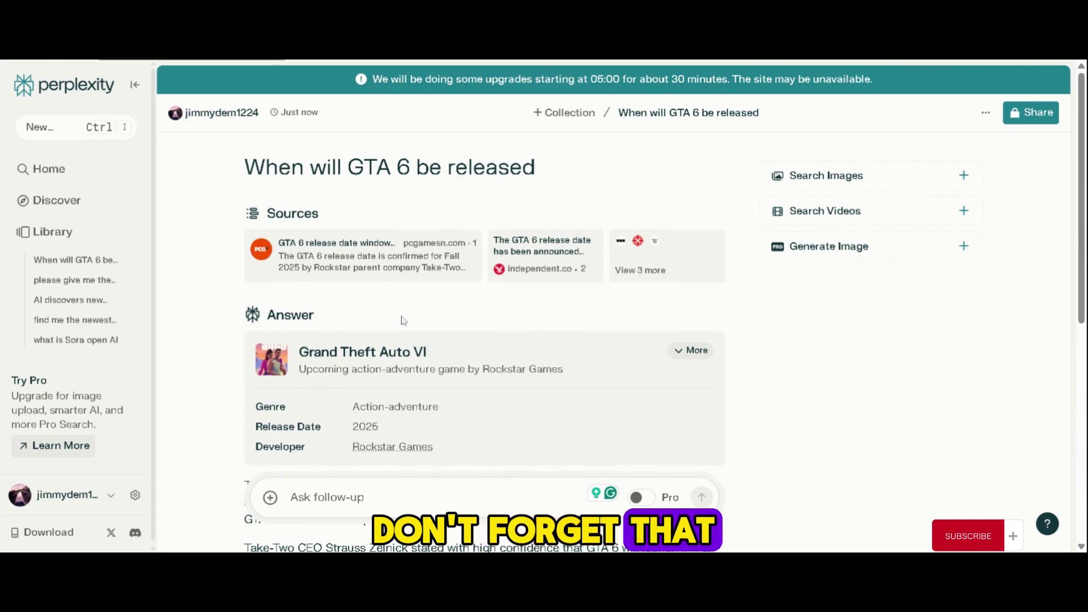
{"action": "scroll", "coordinate": [404, 321], "scroll_direction": "down", "scroll_amount": 3}
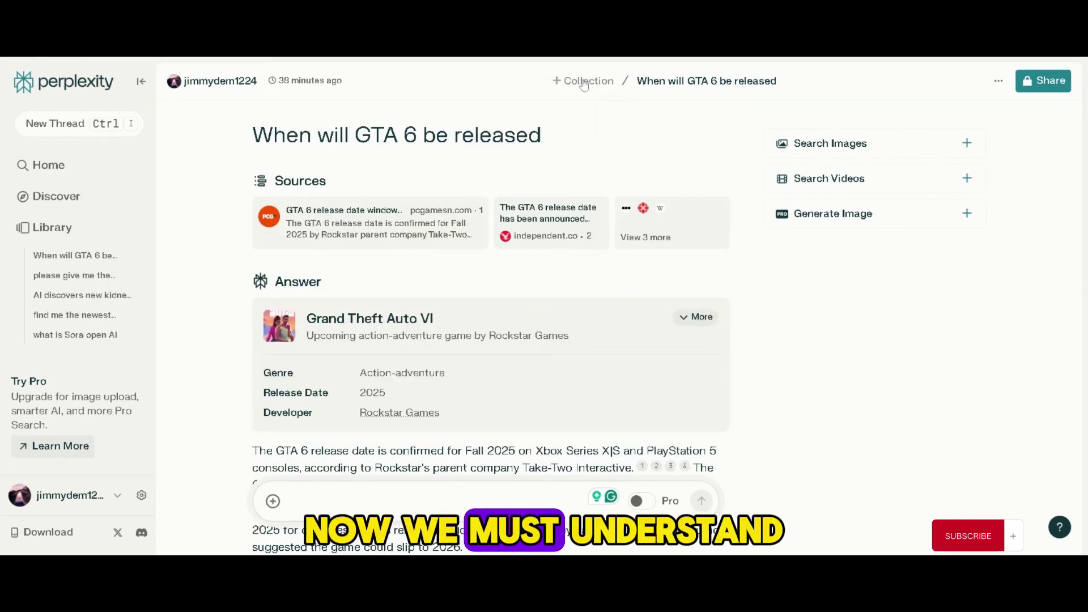
Step: Start a new collection from the GTA 6 thread and title it "GTA Released Date"
{"action": "left_click", "coordinate": [572, 79]}
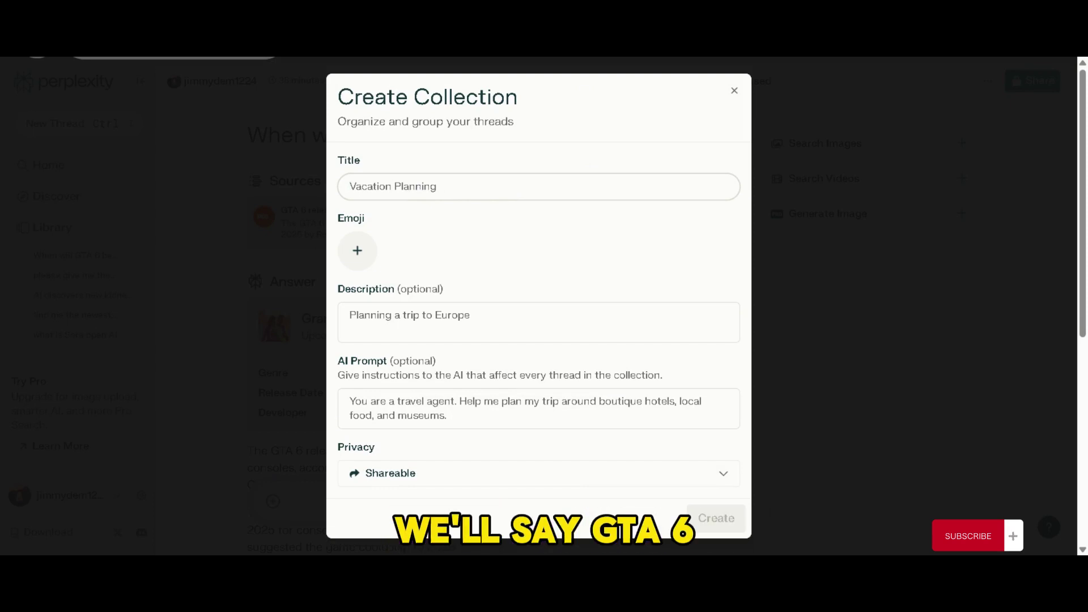
{"action": "type", "text": "TA "}
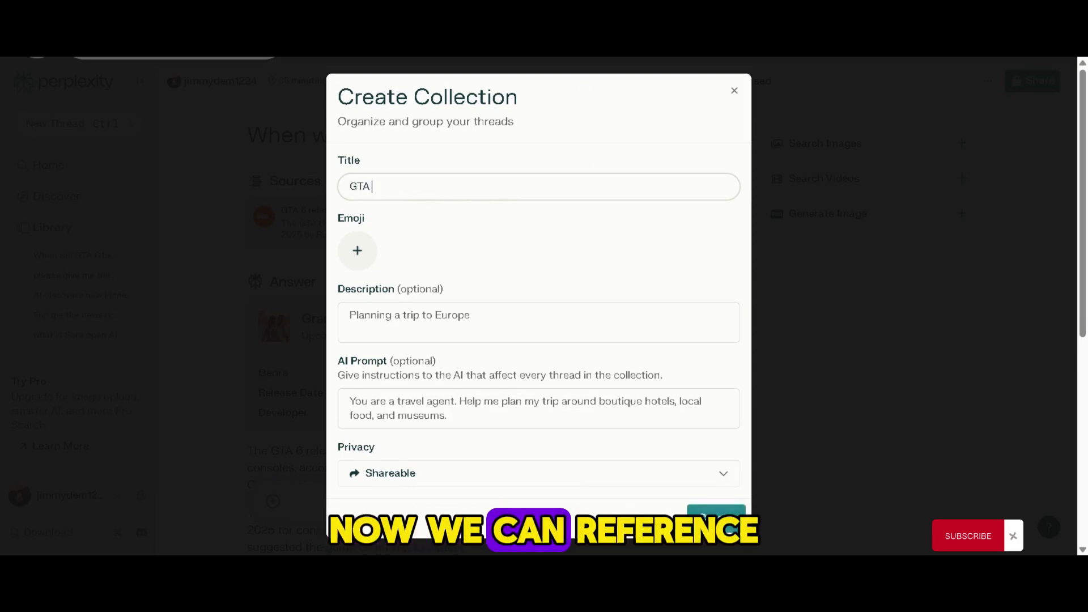
{"action": "type", "text": "Reles"}
{"action": "key", "text": "BackSpace"}
{"action": "type", "text": "ased"}
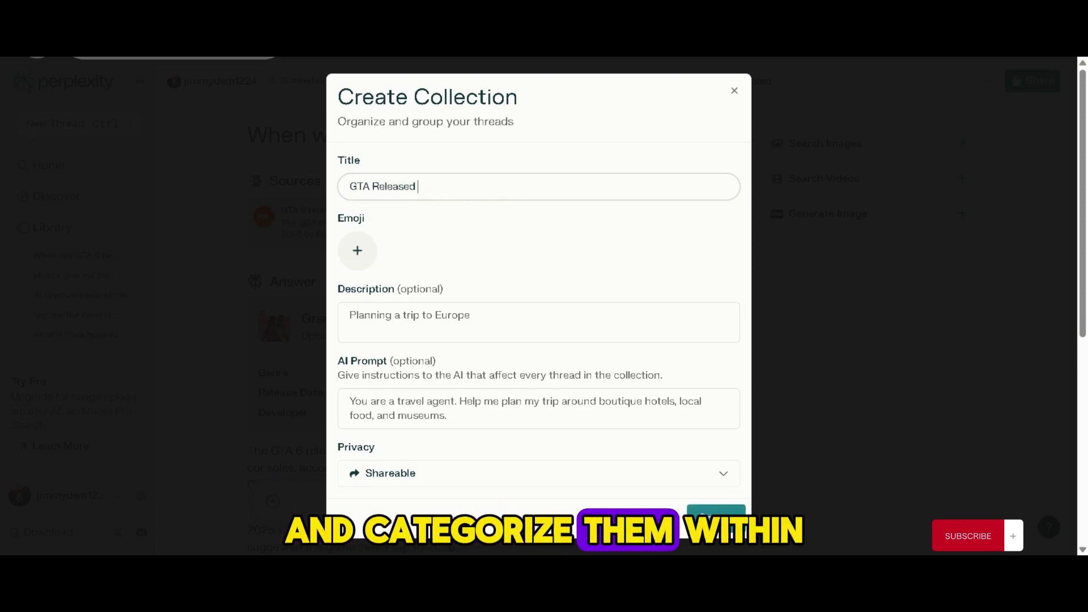
{"action": "type", "text": " Date"}
Step: Browse the emoji categories and choose the green alien face from Smileys & People as the collection's emoji
{"action": "left_click", "coordinate": [359, 259]}
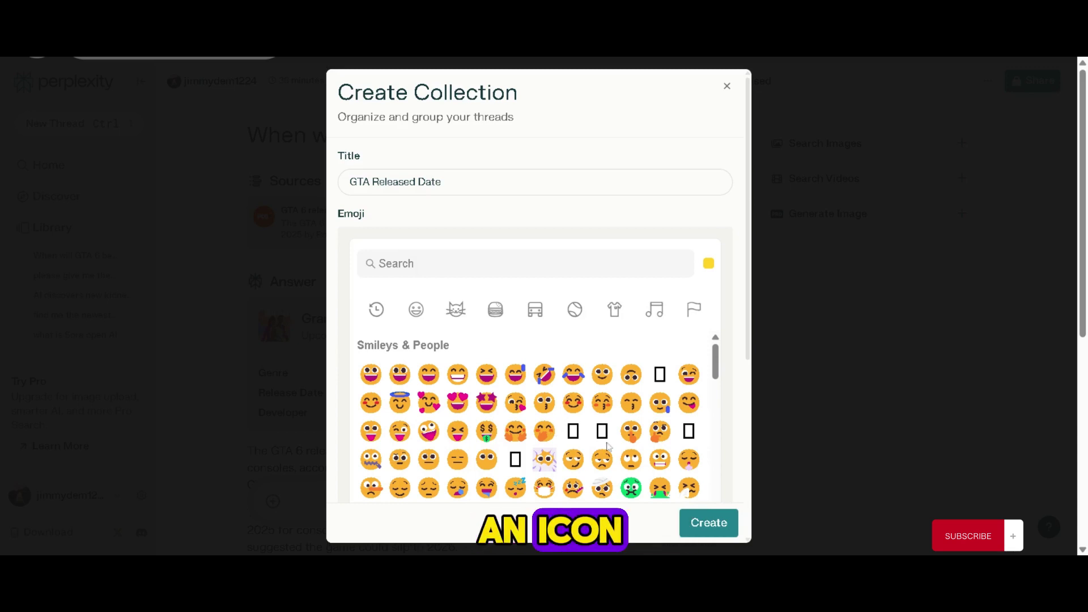
{"action": "scroll", "coordinate": [607, 446], "scroll_direction": "down", "scroll_amount": 5}
{"action": "scroll", "coordinate": [606, 446], "scroll_direction": "up", "scroll_amount": 1}
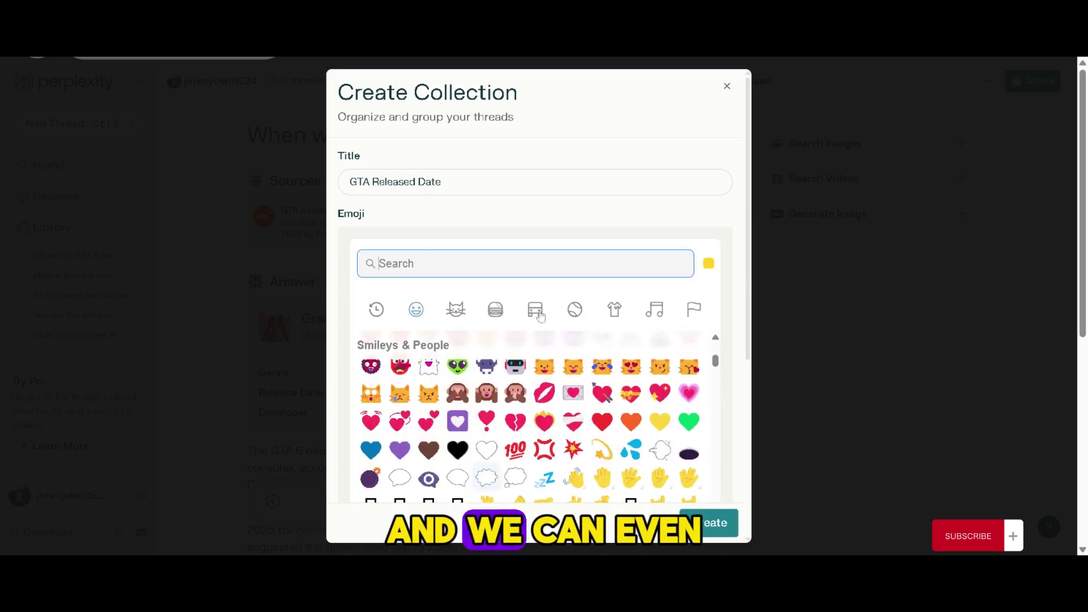
{"action": "left_click", "coordinate": [536, 310]}
{"action": "left_click", "coordinate": [617, 311]}
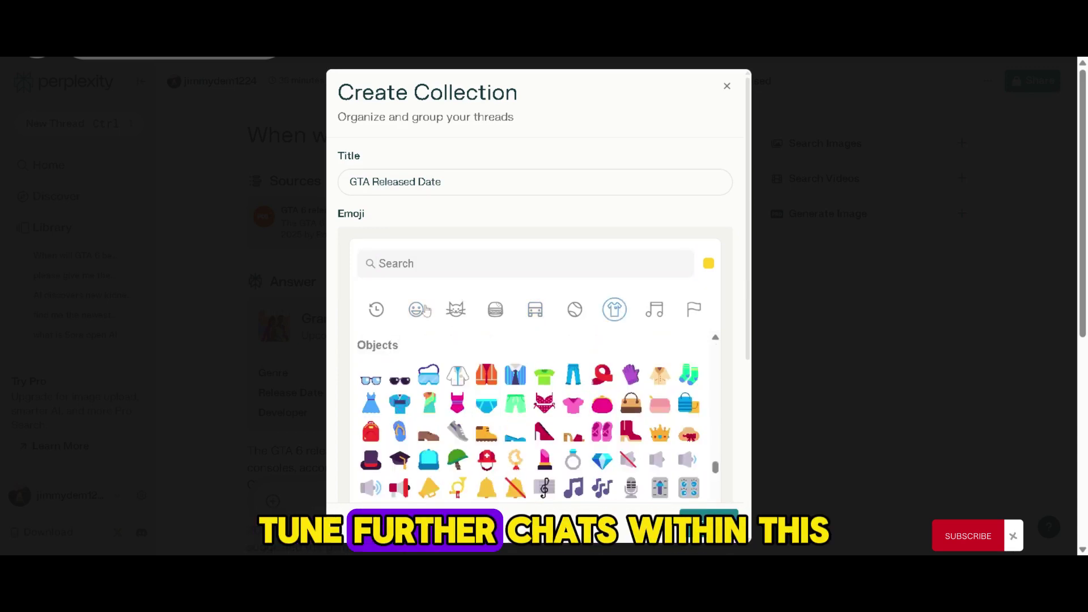
{"action": "left_click", "coordinate": [417, 317]}
{"action": "scroll", "coordinate": [457, 450], "scroll_direction": "down", "scroll_amount": 5}
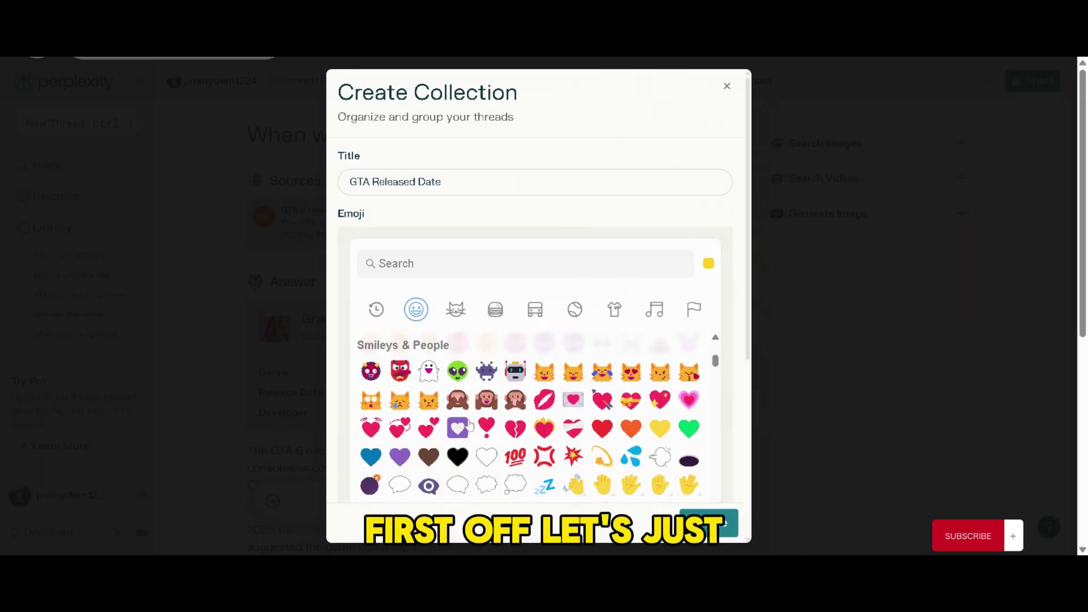
{"action": "left_click", "coordinate": [457, 371]}
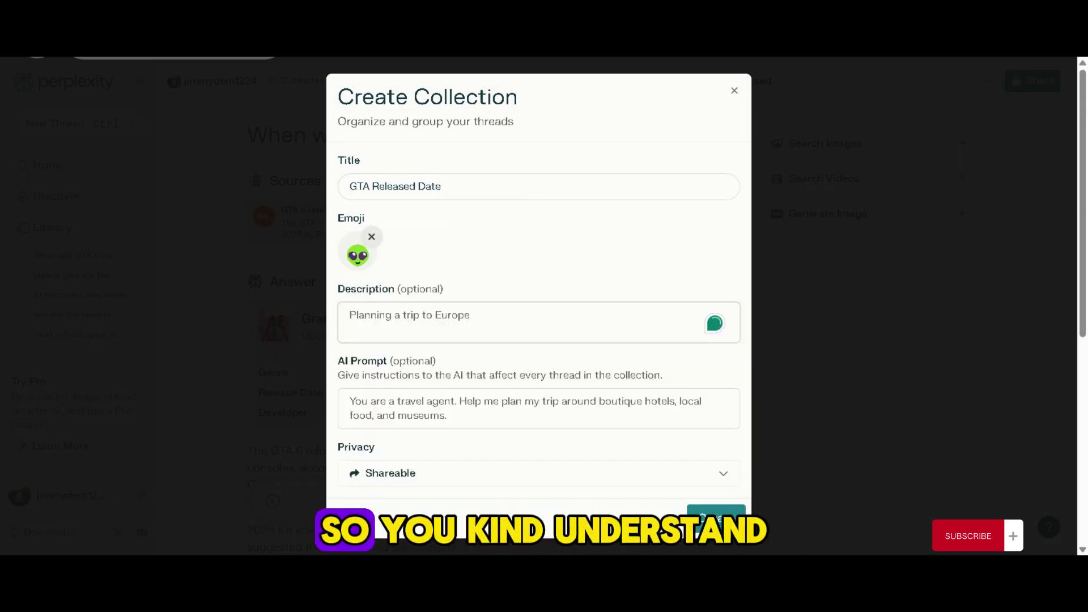
Step: Create the collection with its description and AI prompt left blank, and open the Library to view it
{"action": "left_click", "coordinate": [460, 408]}
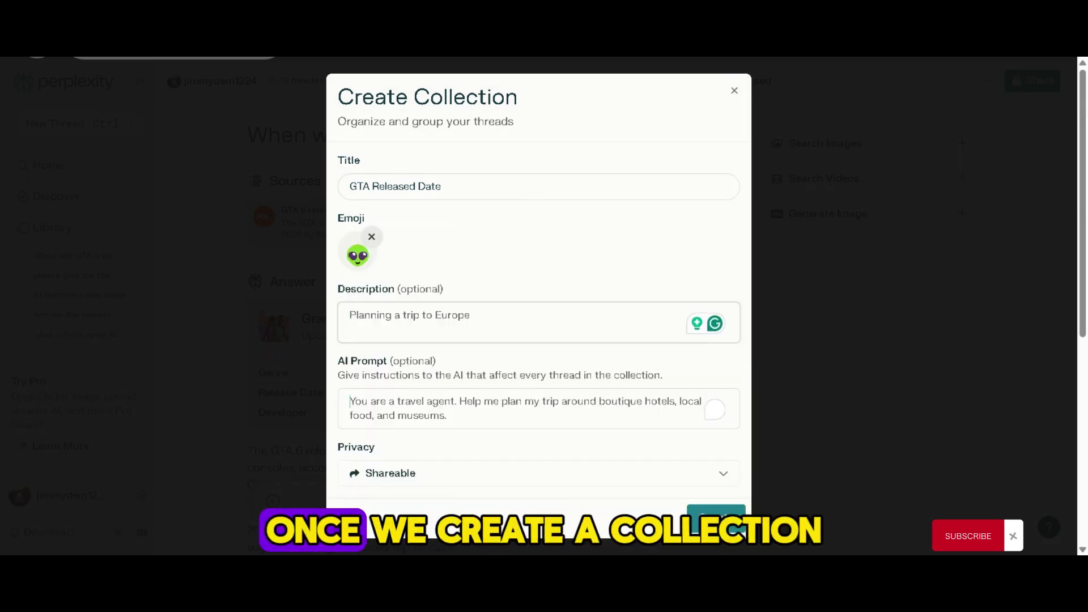
{"action": "left_click", "coordinate": [716, 519]}
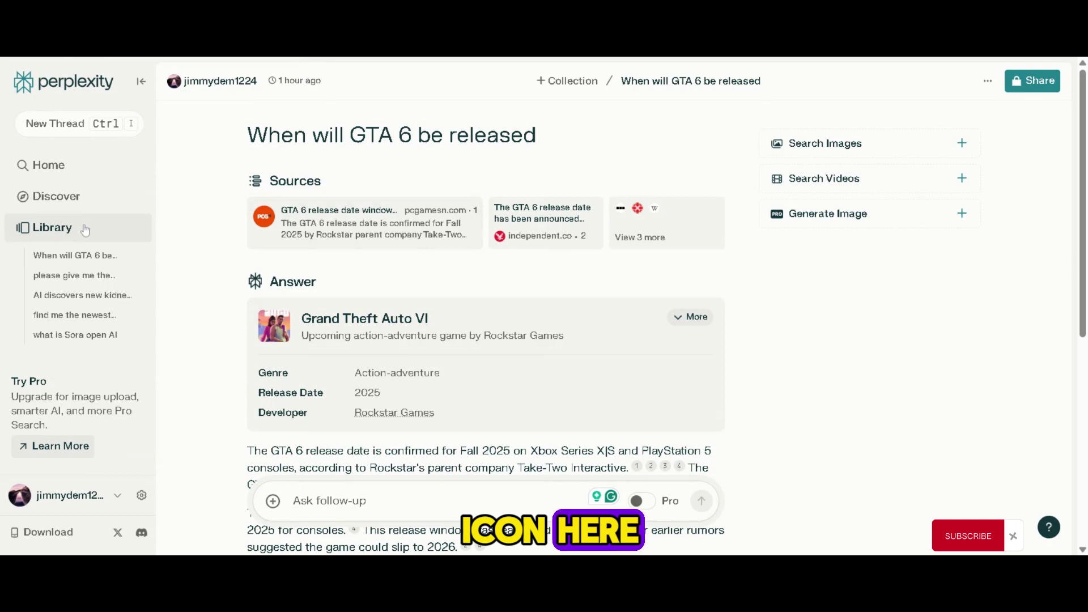
{"action": "left_click", "coordinate": [91, 230]}
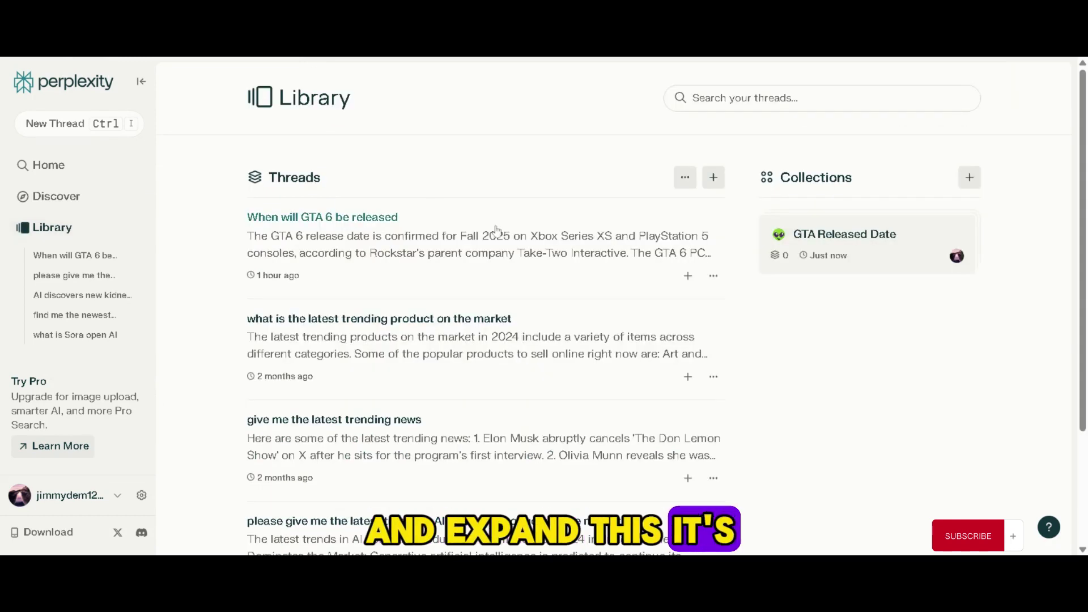
Step: Open the GTA Released Date collection and ask its suggested question about special editions or pre-order bonuses for the upcoming GTA release
{"action": "left_click", "coordinate": [847, 246]}
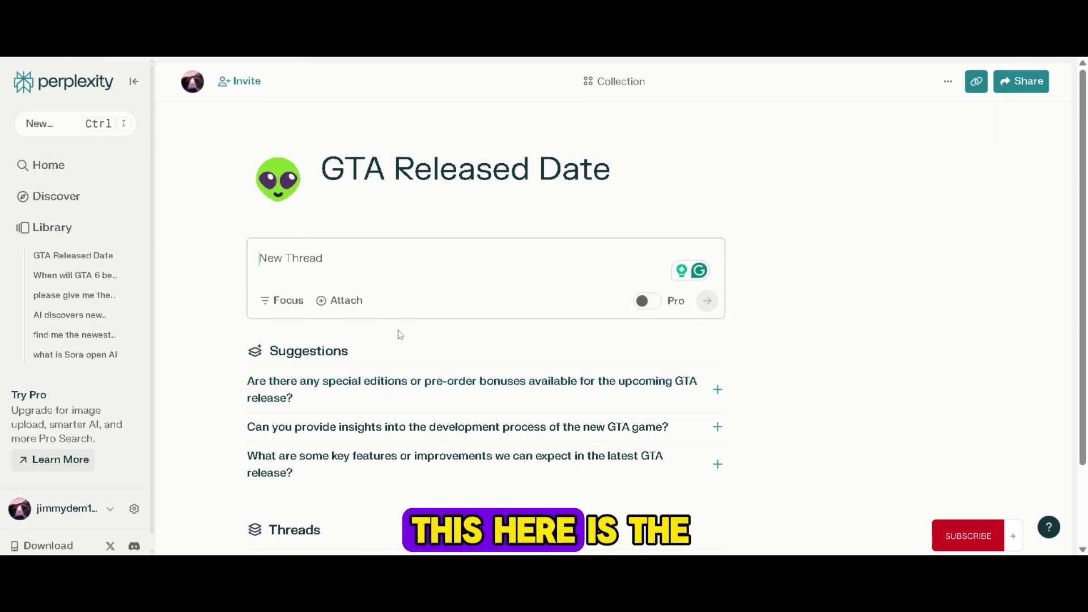
{"action": "scroll", "coordinate": [399, 335], "scroll_direction": "down", "scroll_amount": 2}
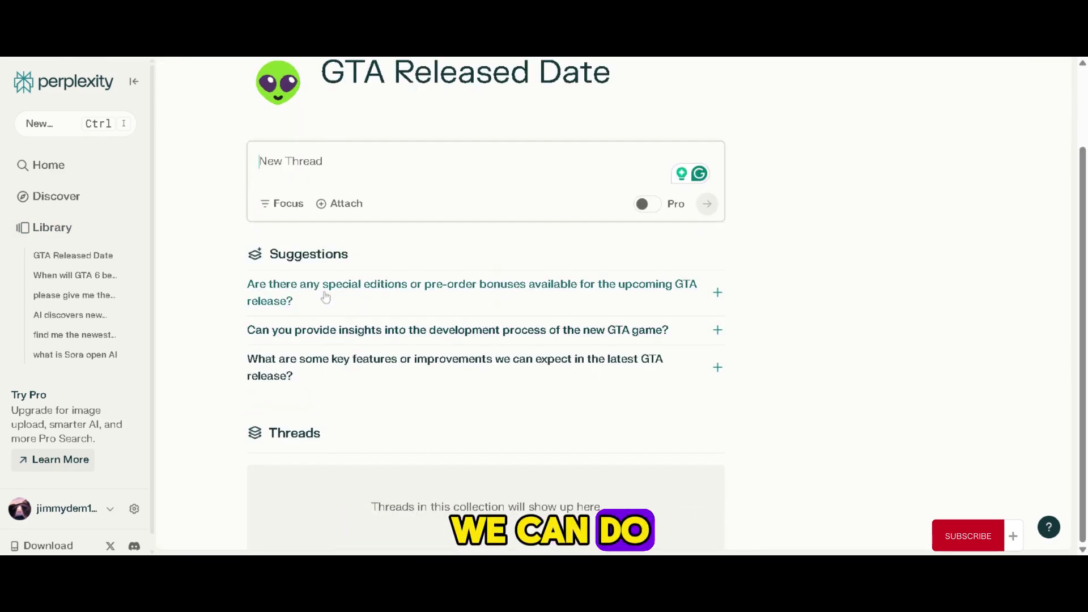
{"action": "left_click", "coordinate": [718, 294]}
Step: View the full source list for the pre-order bonuses question, close it, and review the answer thread
{"action": "left_click", "coordinate": [722, 295]}
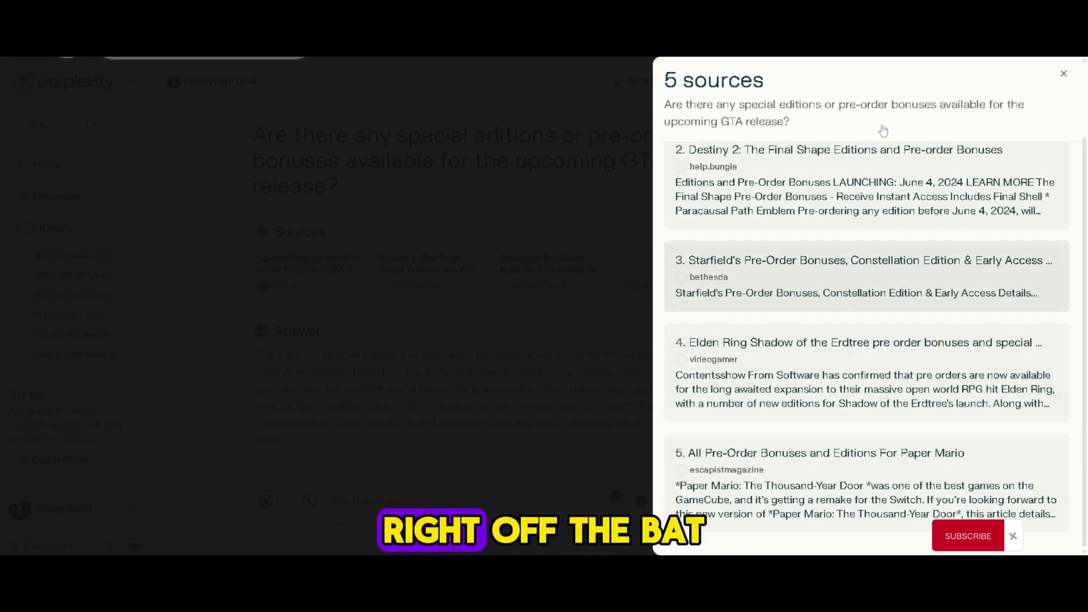
{"action": "left_click", "coordinate": [1053, 75]}
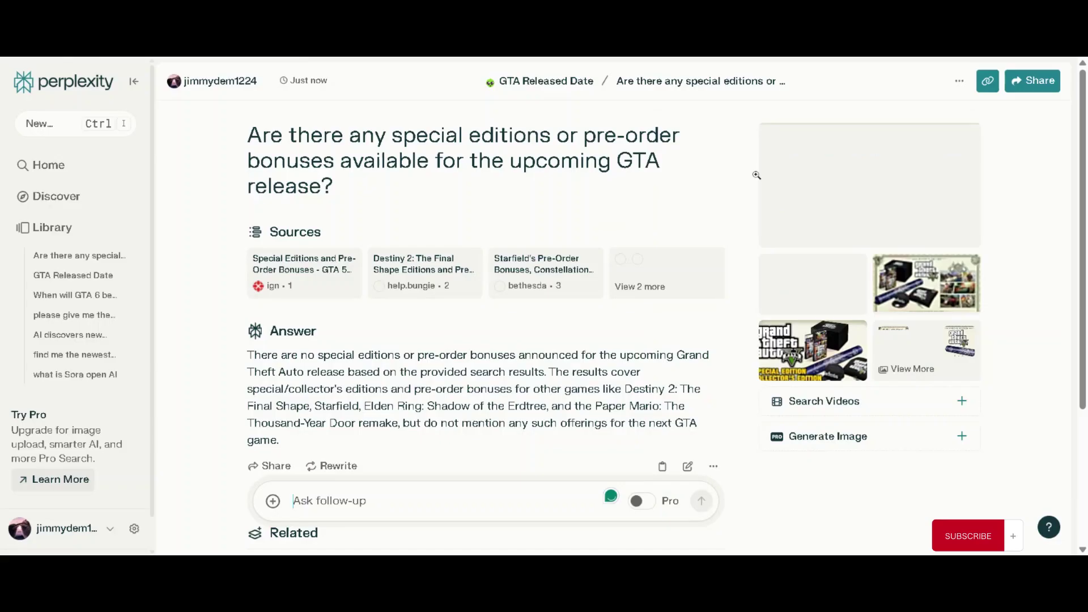
{"action": "scroll", "coordinate": [656, 249], "scroll_direction": "down", "scroll_amount": 3}
{"action": "scroll", "coordinate": [657, 250], "scroll_direction": "up", "scroll_amount": 3}
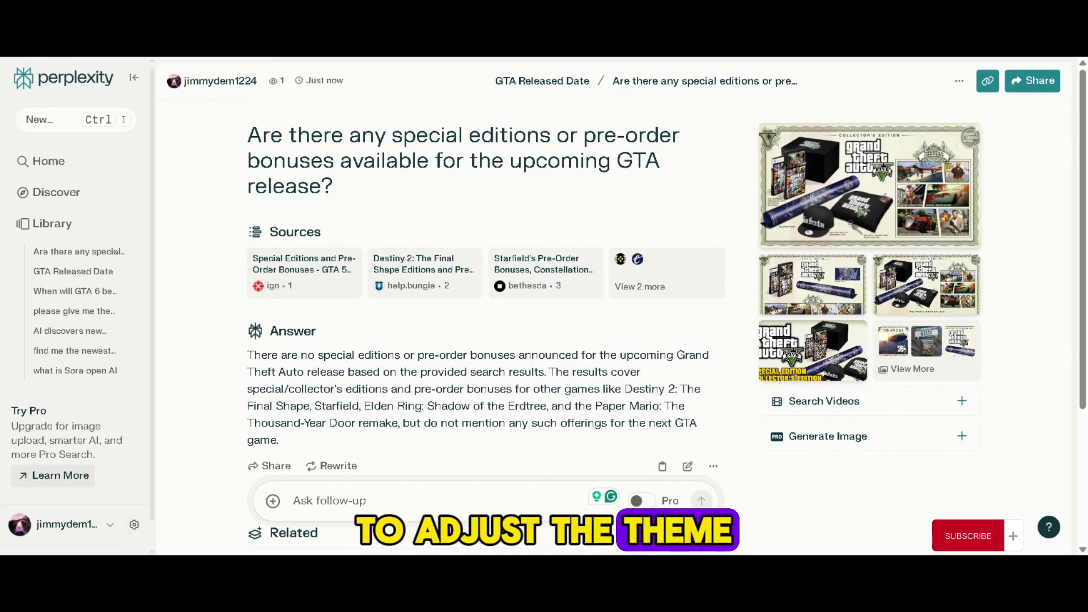
Step: Open the account settings, switch the appearance to Dark, and set it back to Light
{"action": "left_click", "coordinate": [134, 525]}
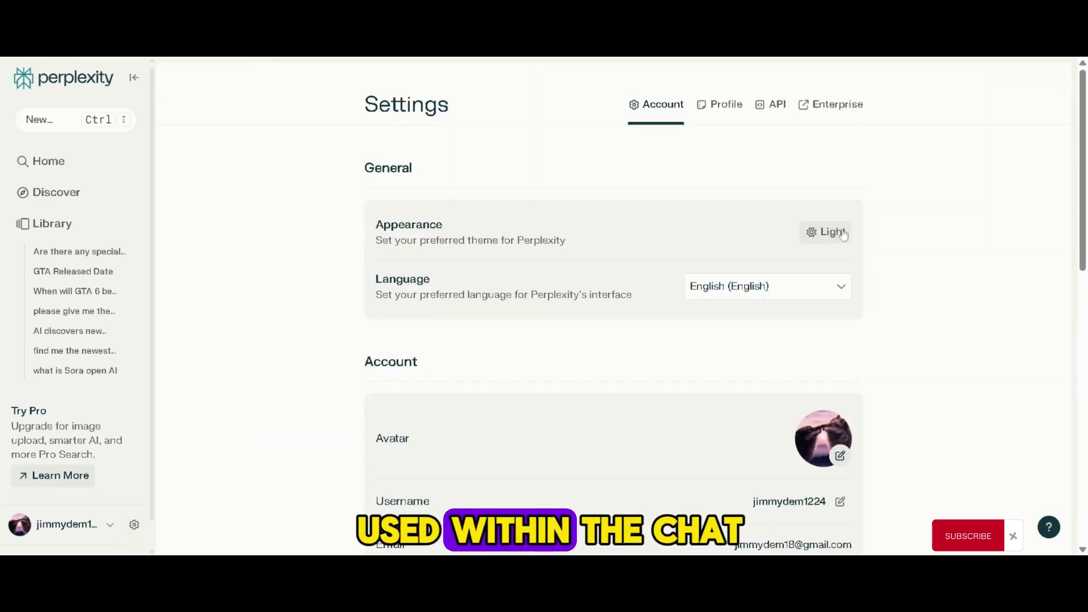
{"action": "left_click", "coordinate": [843, 235]}
{"action": "left_click", "coordinate": [782, 288]}
{"action": "left_click", "coordinate": [849, 236]}
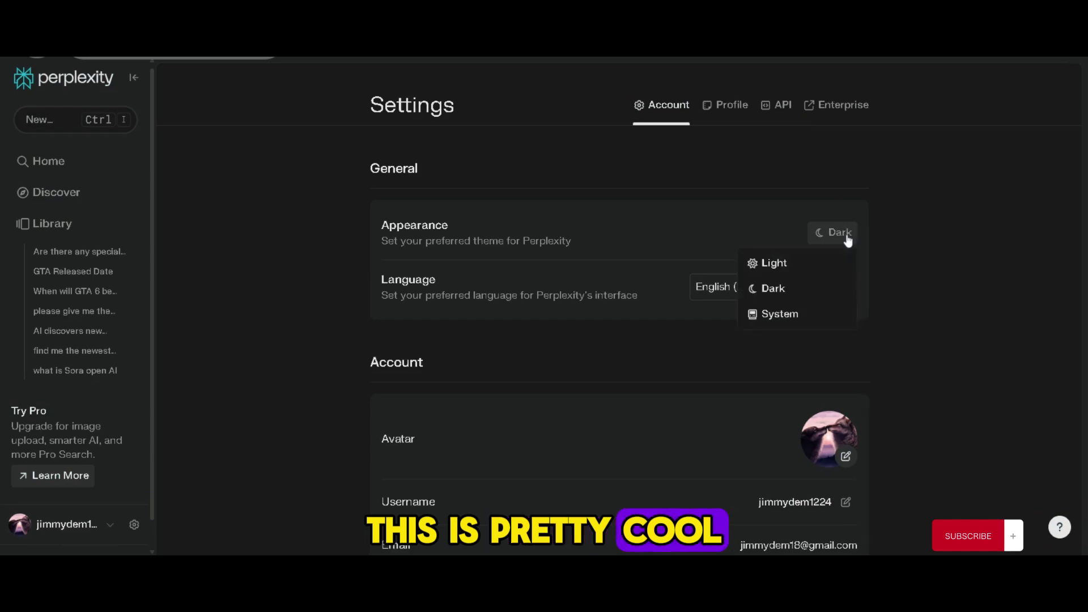
{"action": "left_click", "coordinate": [790, 264]}
Step: Review the account settings, especially the AI Model and Image Generation Model options of the Pro subscription, and check the Profile settings
{"action": "scroll", "coordinate": [794, 274], "scroll_direction": "down", "scroll_amount": 5}
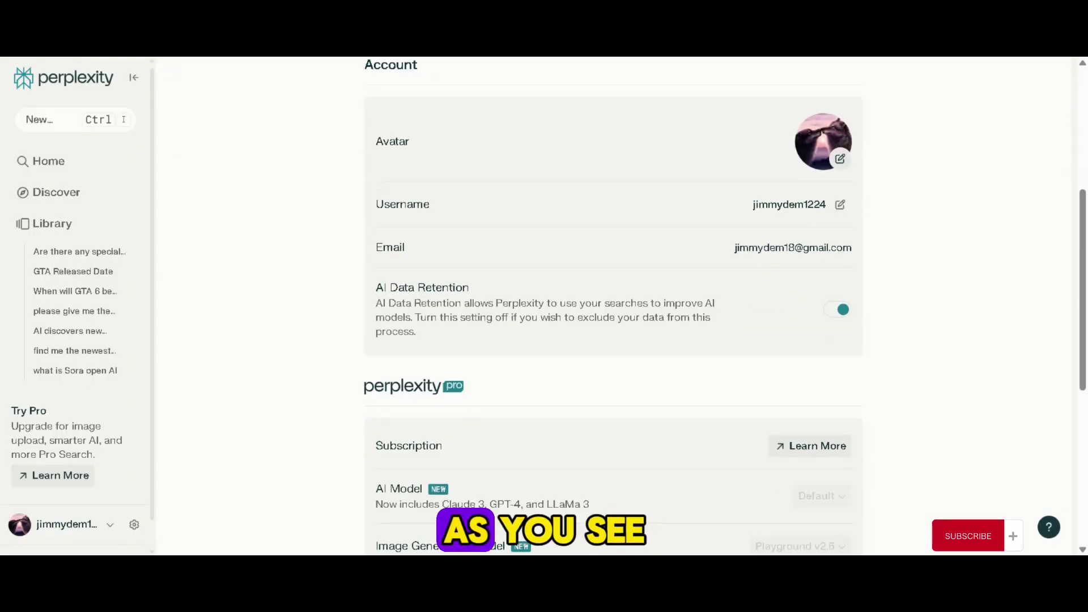
{"action": "scroll", "coordinate": [800, 272], "scroll_direction": "down", "scroll_amount": 4}
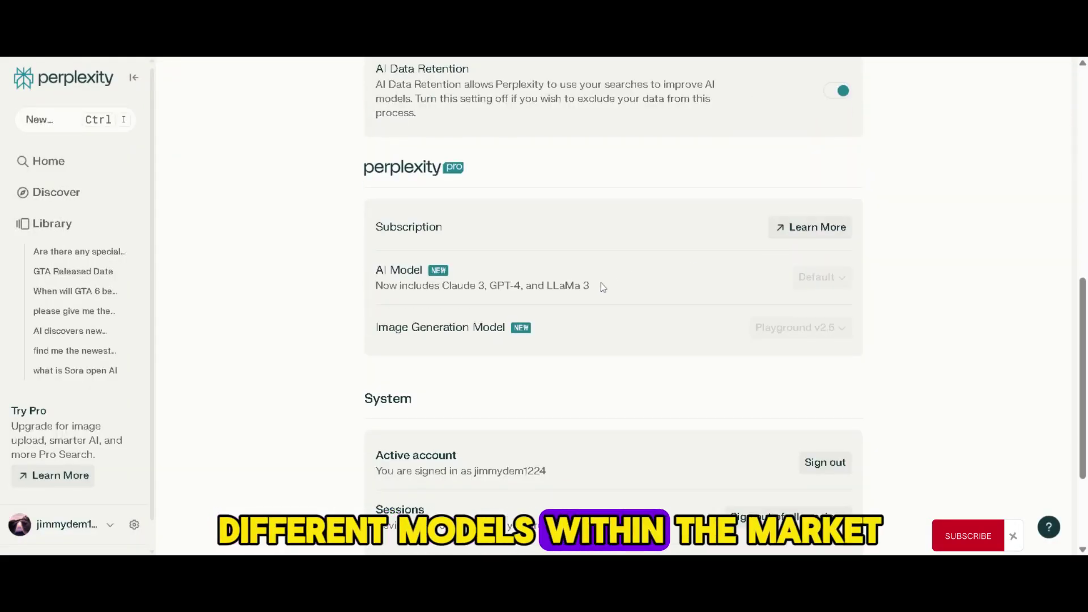
{"action": "left_click_drag", "start_coordinate": [601, 286], "coordinate": [375, 305]}
{"action": "left_click", "coordinate": [609, 289]}
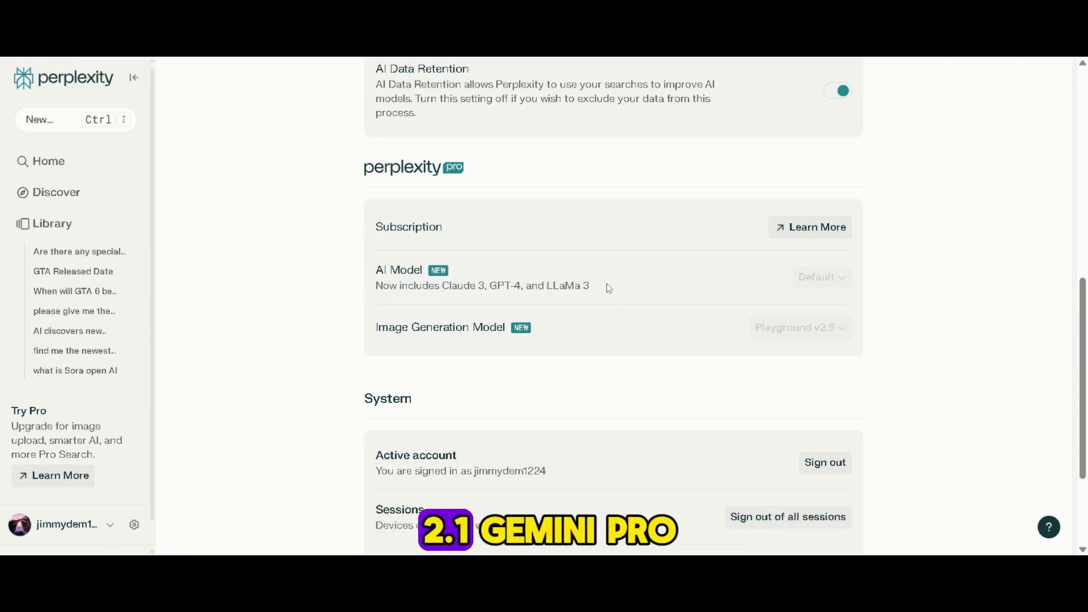
{"action": "left_click_drag", "start_coordinate": [521, 286], "coordinate": [476, 285]}
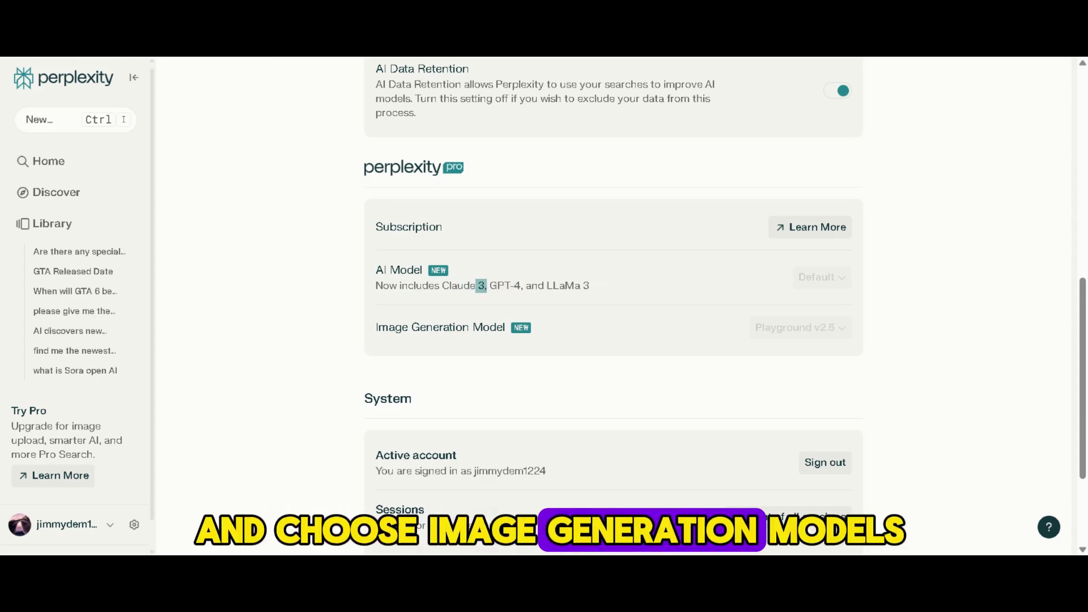
{"action": "left_click", "coordinate": [588, 295]}
{"action": "scroll", "coordinate": [578, 324], "scroll_direction": "down", "scroll_amount": 2}
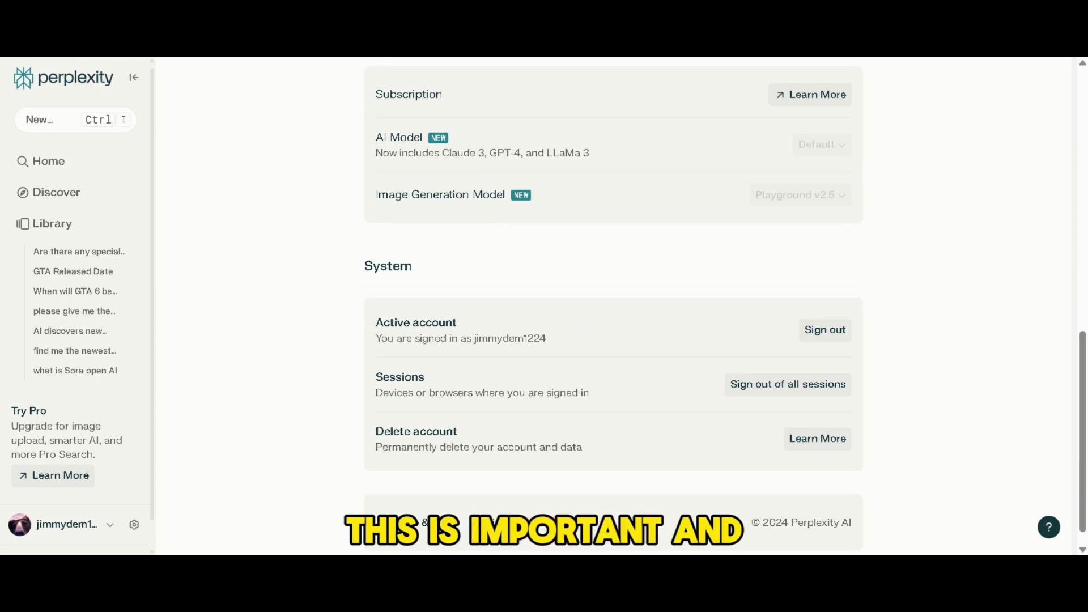
{"action": "left_click_drag", "start_coordinate": [375, 195], "coordinate": [433, 195]}
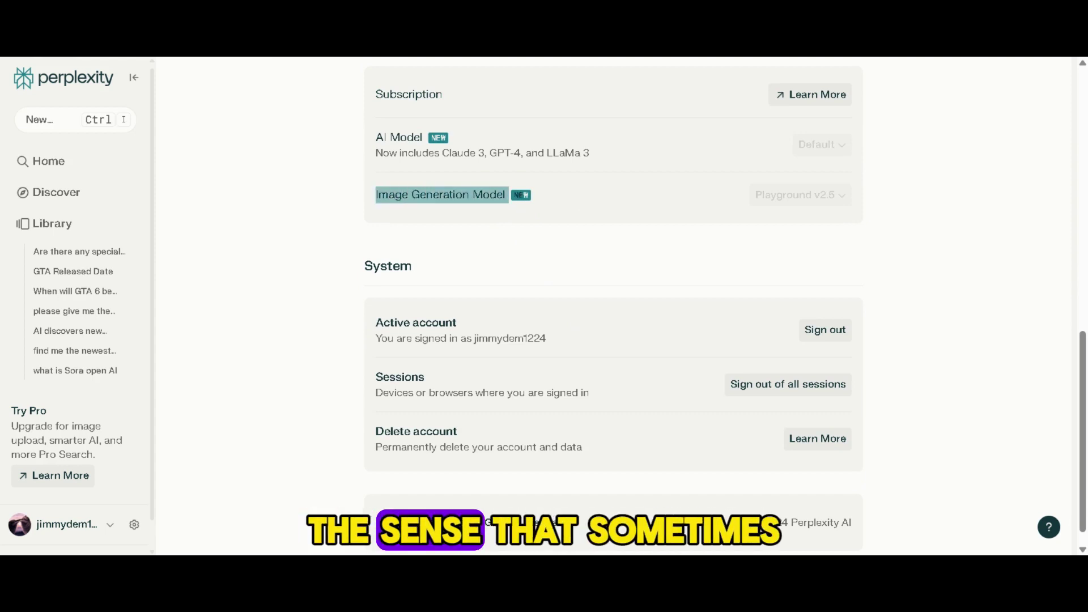
{"action": "left_click", "coordinate": [581, 215]}
{"action": "scroll", "coordinate": [582, 215], "scroll_direction": "down", "scroll_amount": 1}
{"action": "scroll", "coordinate": [582, 213], "scroll_direction": "up", "scroll_amount": 2}
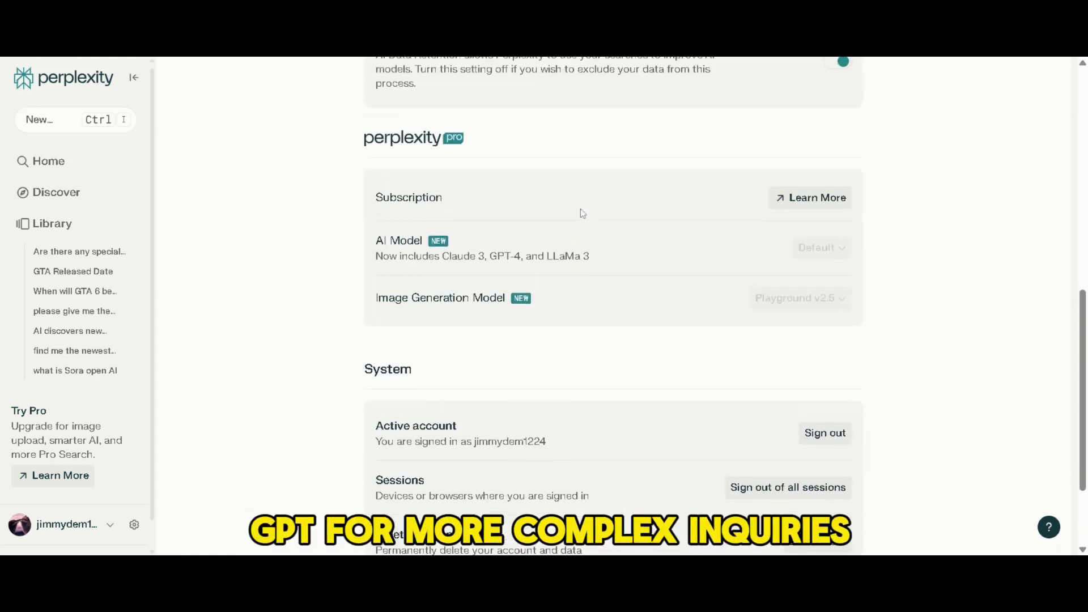
{"action": "scroll", "coordinate": [580, 212], "scroll_direction": "down", "scroll_amount": 1}
{"action": "scroll", "coordinate": [689, 230], "scroll_direction": "up", "scroll_amount": 6}
{"action": "scroll", "coordinate": [689, 229], "scroll_direction": "up", "scroll_amount": 4}
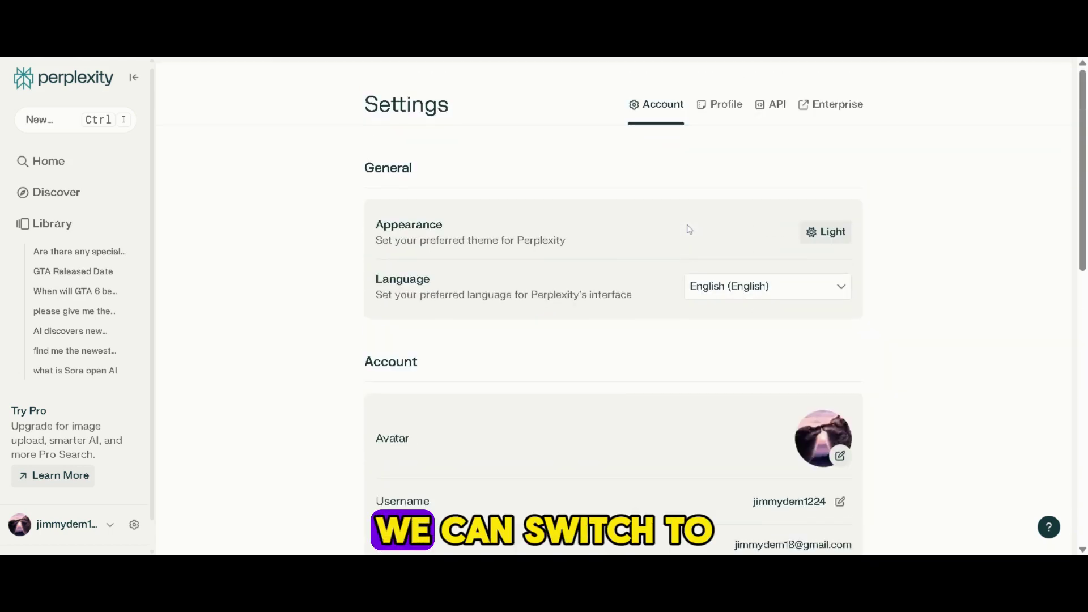
{"action": "left_click", "coordinate": [736, 107]}
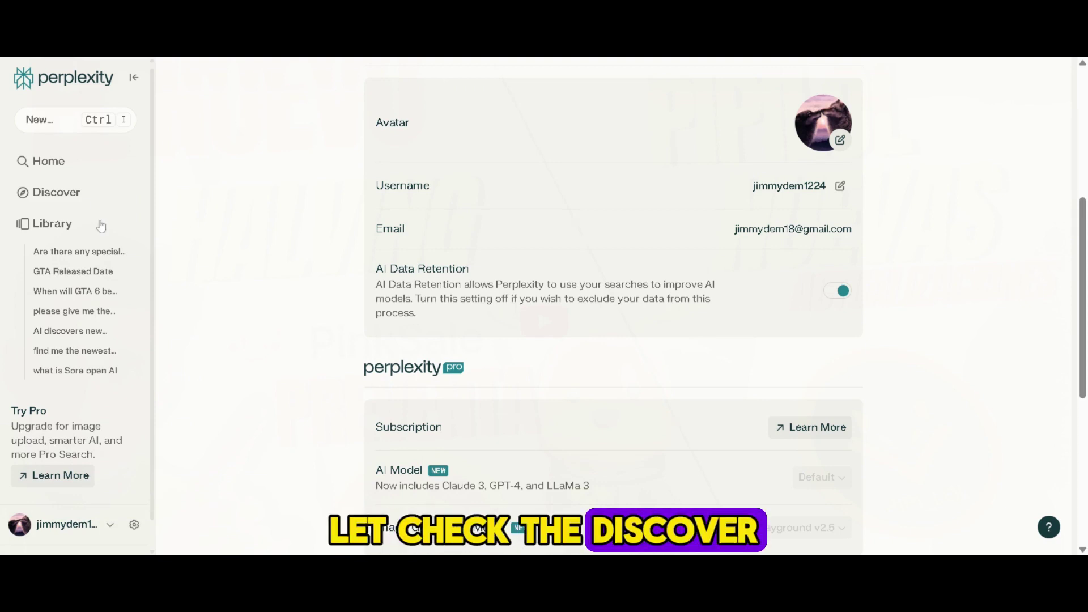
Step: Open Discover and browse its feed of current news topics
{"action": "left_click", "coordinate": [58, 195]}
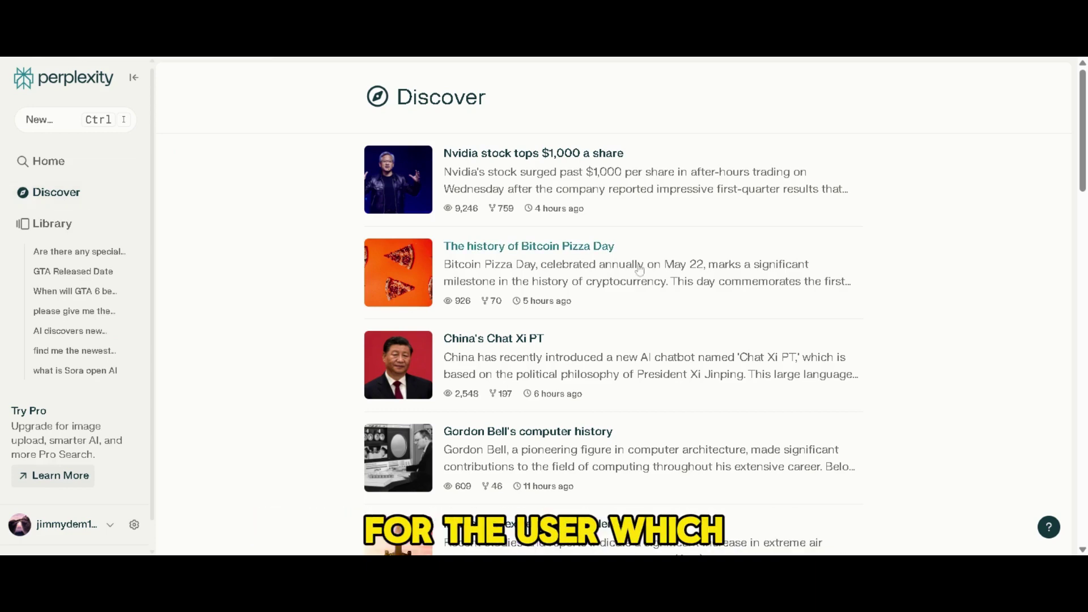
{"action": "scroll", "coordinate": [639, 269], "scroll_direction": "down", "scroll_amount": 3}
{"action": "scroll", "coordinate": [639, 269], "scroll_direction": "up", "scroll_amount": 3}
{"action": "scroll", "coordinate": [639, 270], "scroll_direction": "down", "scroll_amount": 10}
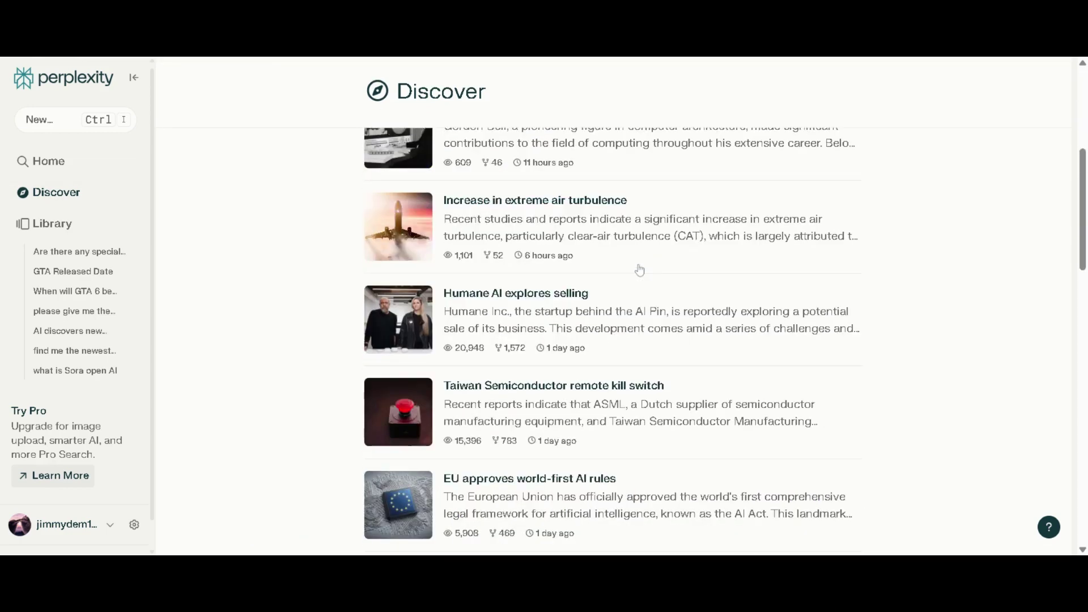
{"action": "scroll", "coordinate": [556, 368], "scroll_direction": "down", "scroll_amount": 14}
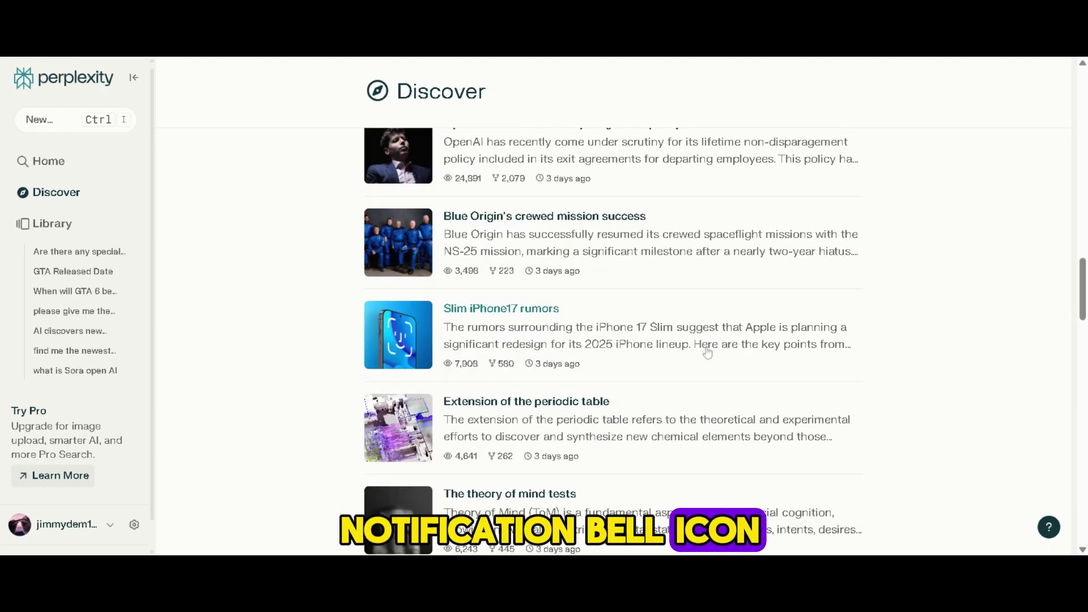
{"action": "scroll", "coordinate": [708, 352], "scroll_direction": "down", "scroll_amount": 5}
{"action": "scroll", "coordinate": [706, 350], "scroll_direction": "up", "scroll_amount": 2}
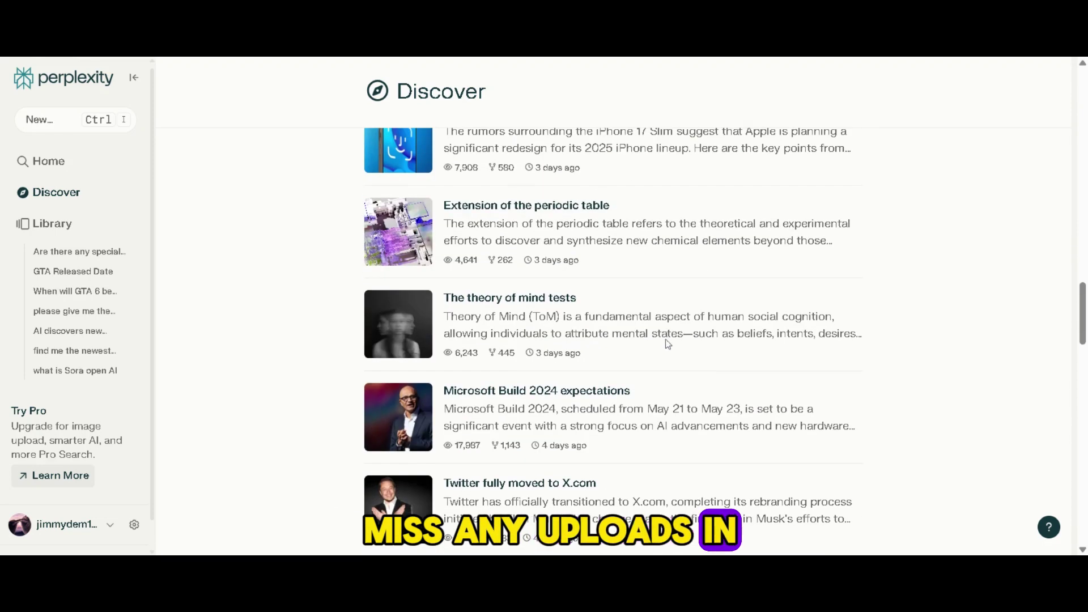
{"action": "scroll", "coordinate": [646, 368], "scroll_direction": "up", "scroll_amount": 15}
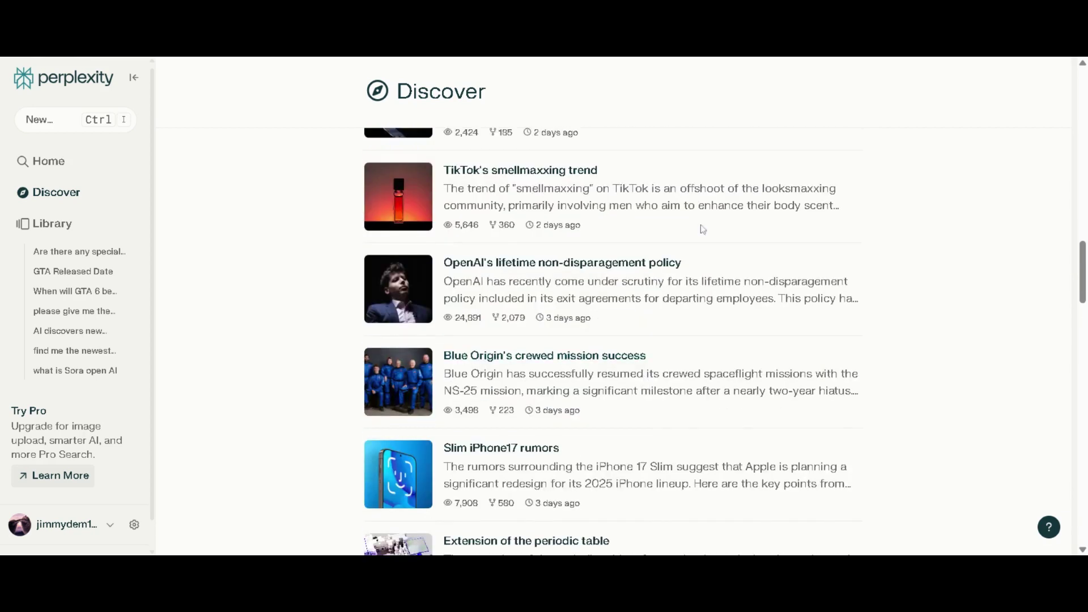
{"action": "scroll", "coordinate": [701, 229], "scroll_direction": "down", "scroll_amount": 5}
{"action": "scroll", "coordinate": [703, 229], "scroll_direction": "down", "scroll_amount": 5}
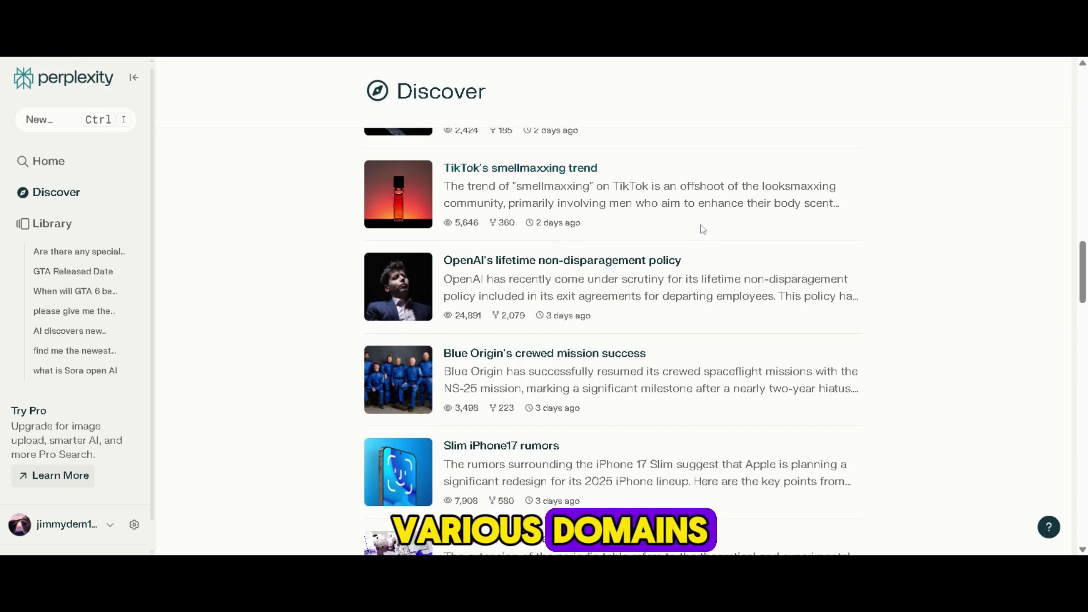
Step: Open the "Nvidia stock tops $1,000 a share" article from Discover and review its related questions, answer and sources
{"action": "scroll", "coordinate": [701, 230], "scroll_direction": "up", "scroll_amount": 10}
{"action": "scroll", "coordinate": [702, 233], "scroll_direction": "up", "scroll_amount": 14}
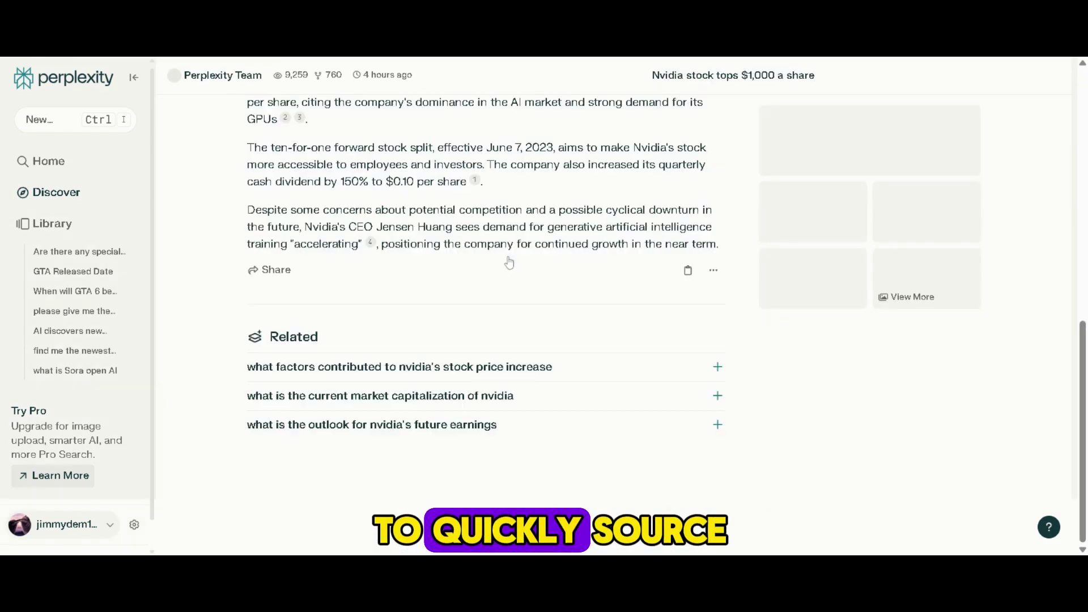
{"action": "scroll", "coordinate": [508, 262], "scroll_direction": "up", "scroll_amount": 5}
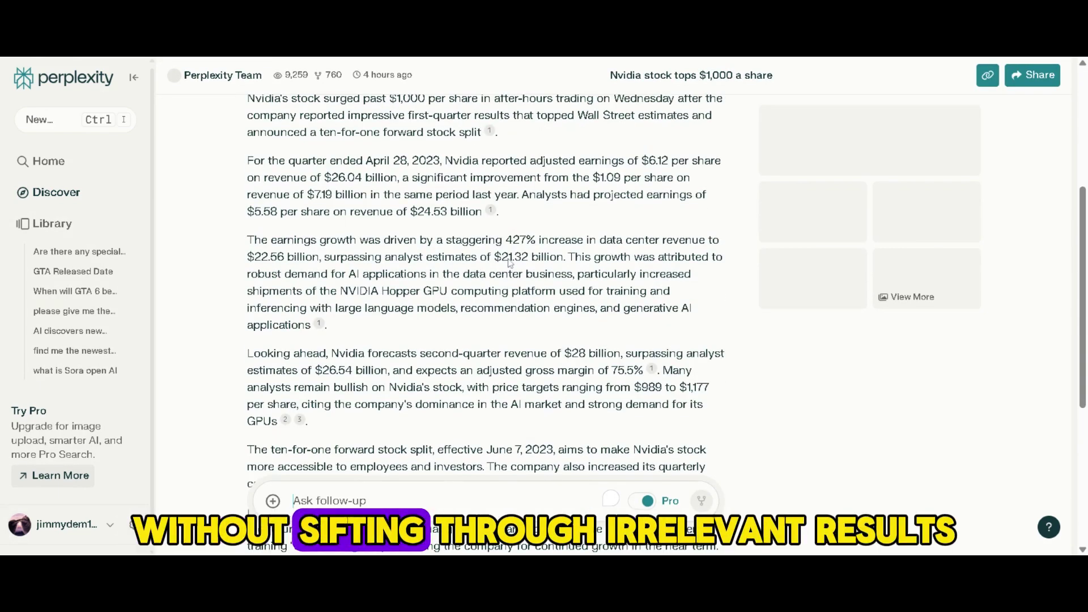
{"action": "scroll", "coordinate": [508, 263], "scroll_direction": "up", "scroll_amount": 3}
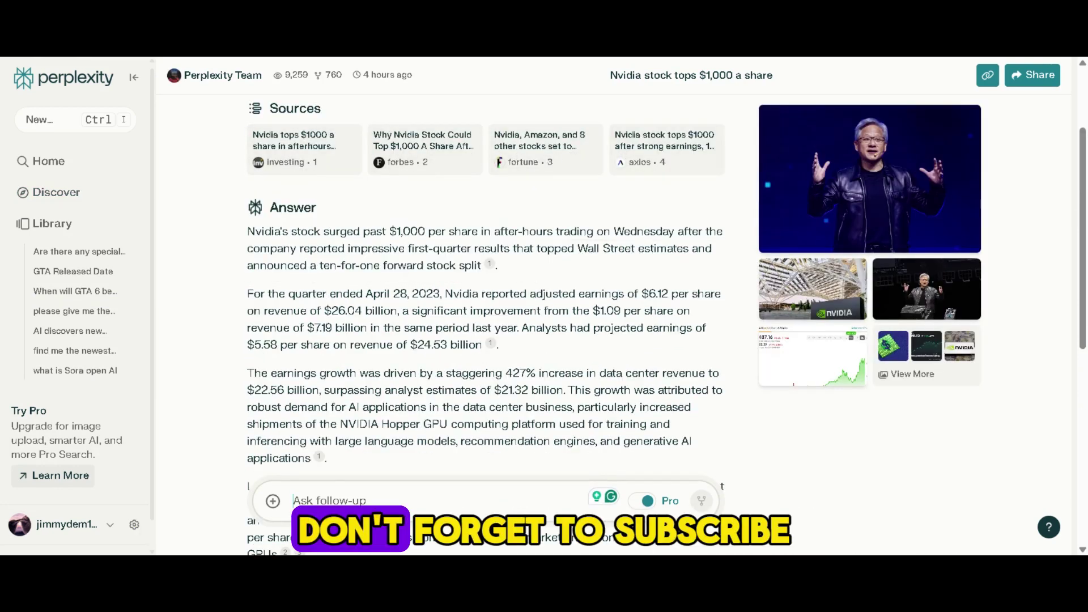
{"action": "scroll", "coordinate": [485, 317], "scroll_direction": "down", "scroll_amount": 2}
{"action": "scroll", "coordinate": [485, 317], "scroll_direction": "up", "scroll_amount": 5}
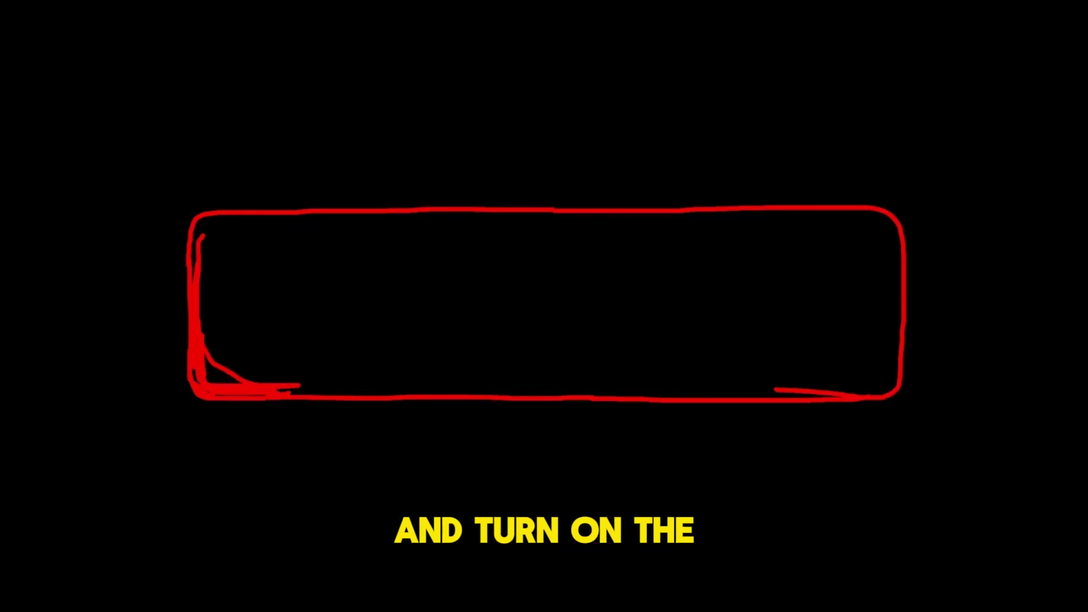